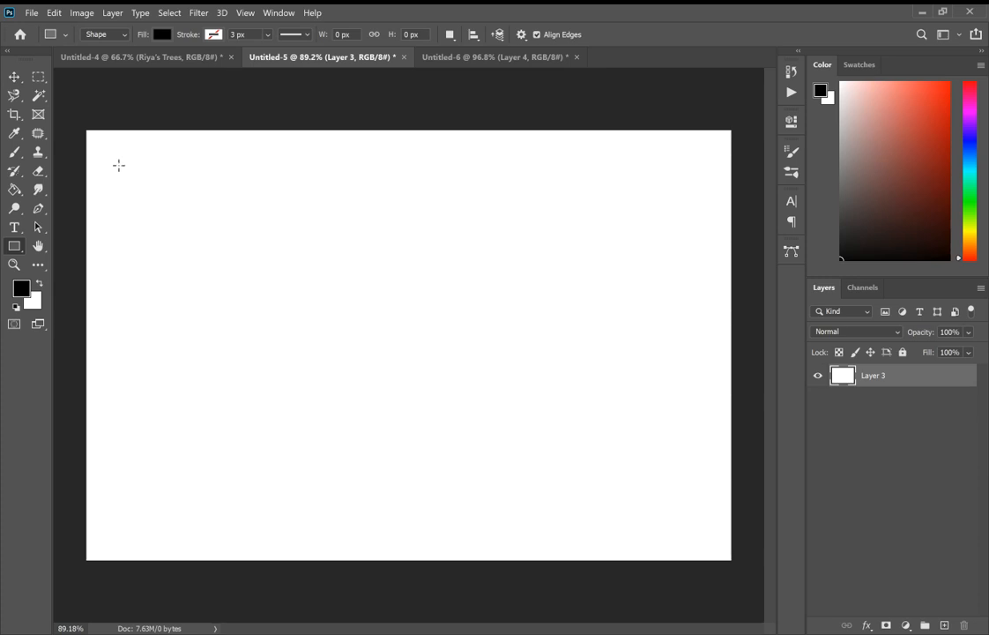
Draw a rectangle about 661 by 339 px in the canvas's upper-left area and fill it with pale green
drag(113, 156, 326, 263)
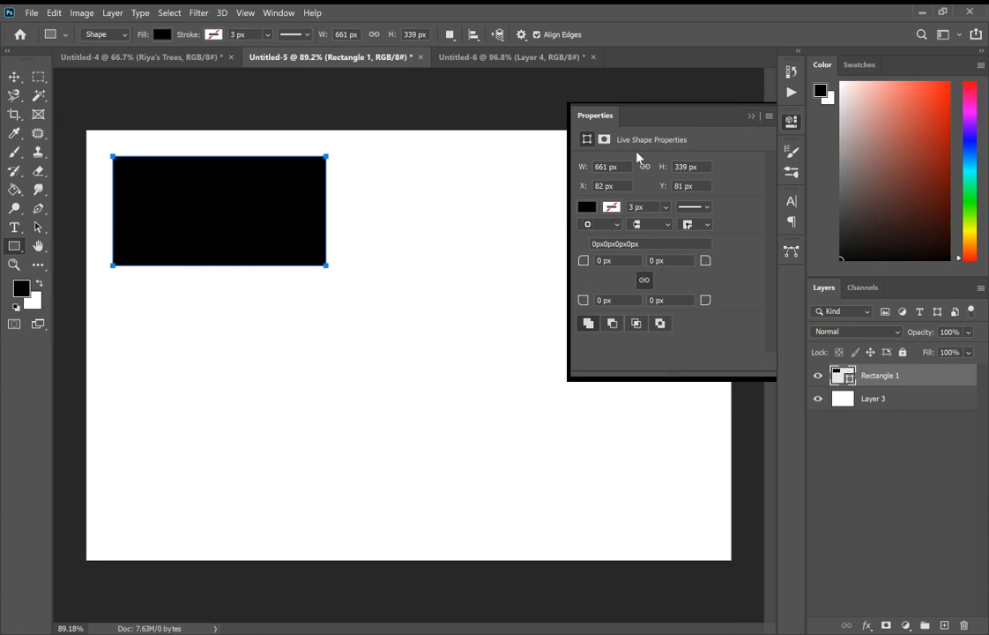
click(586, 208)
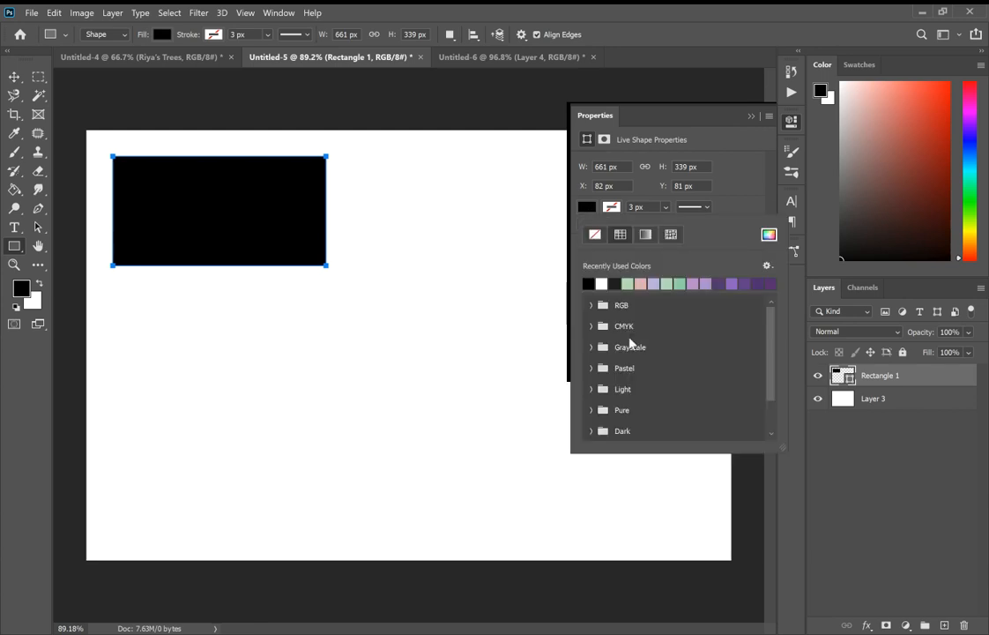
scroll(772, 335, down, 2)
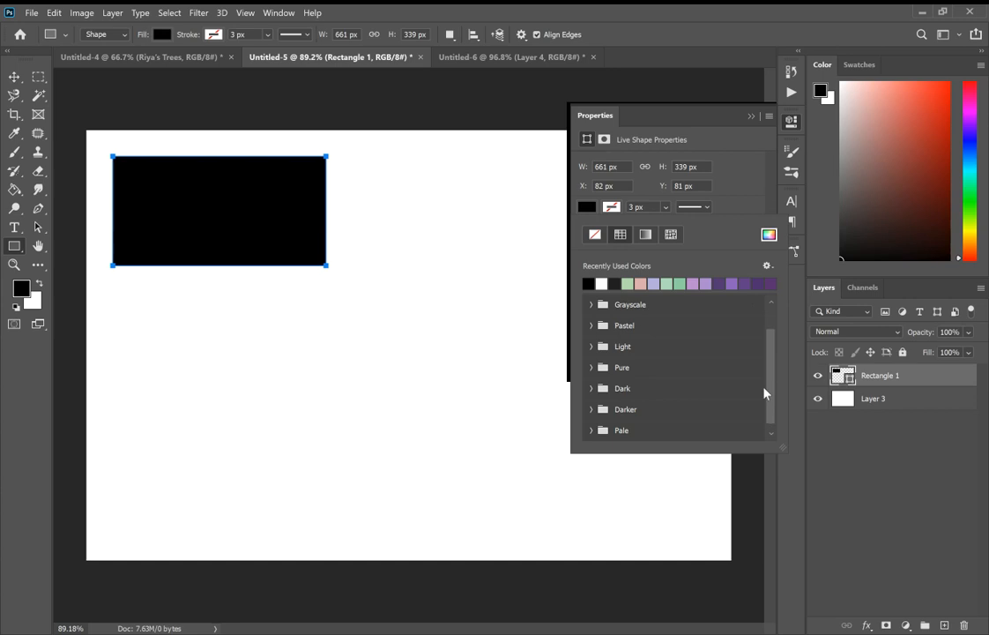
scroll(765, 393, up, 2)
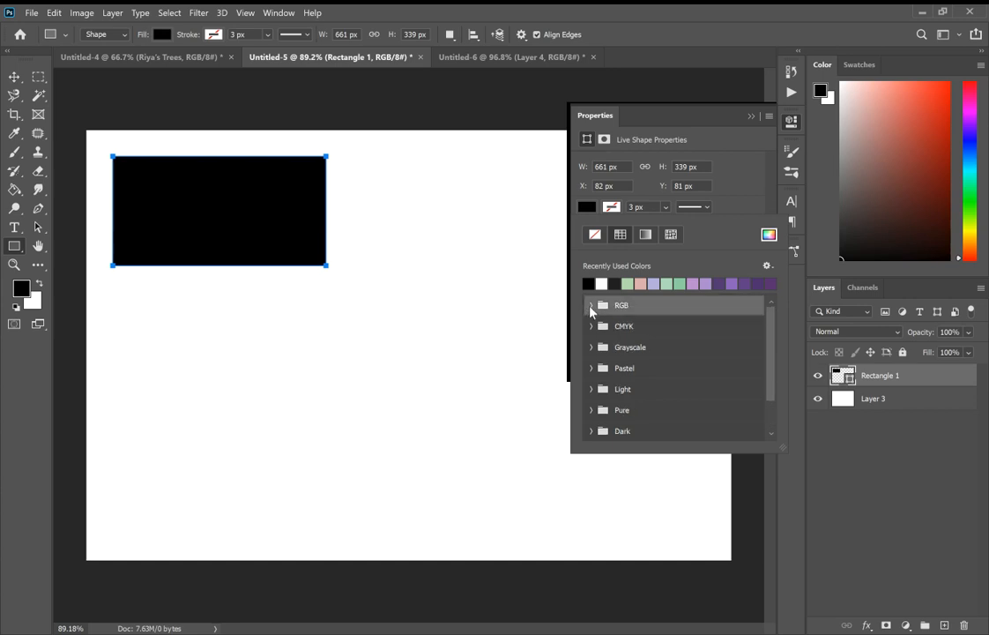
click(590, 306)
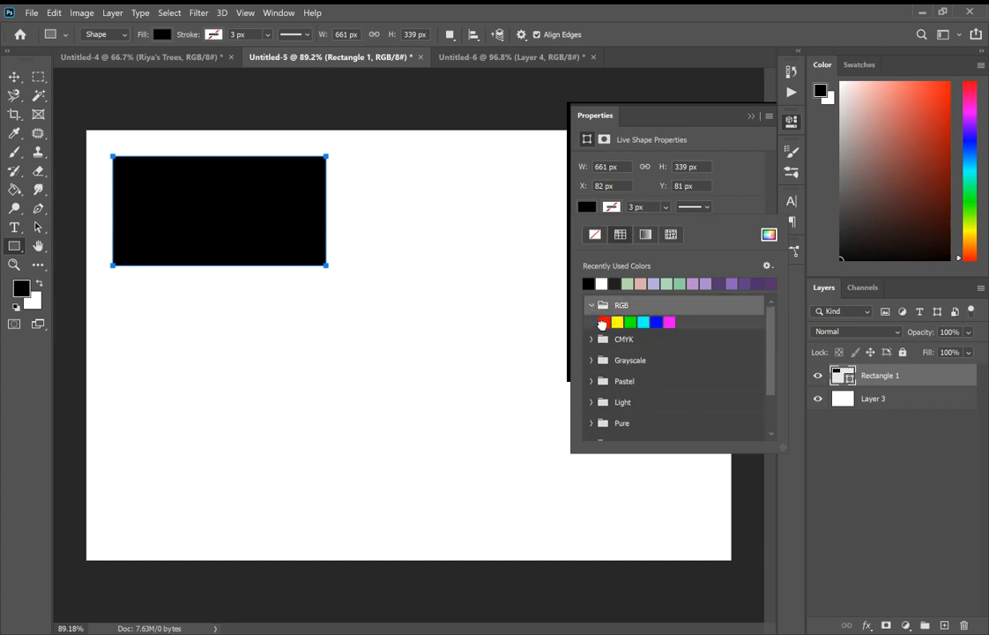
click(602, 323)
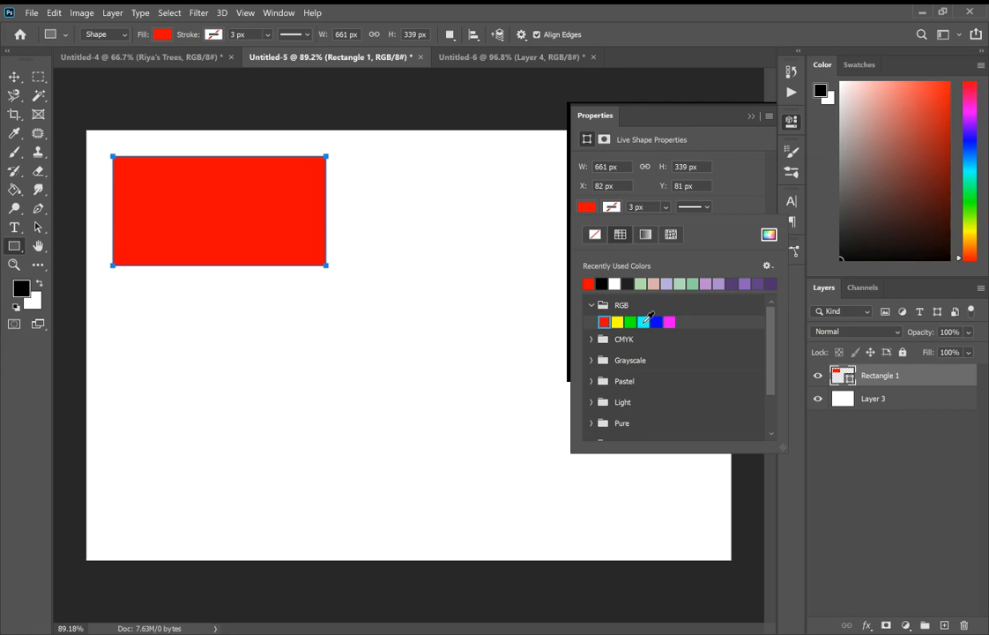
click(641, 283)
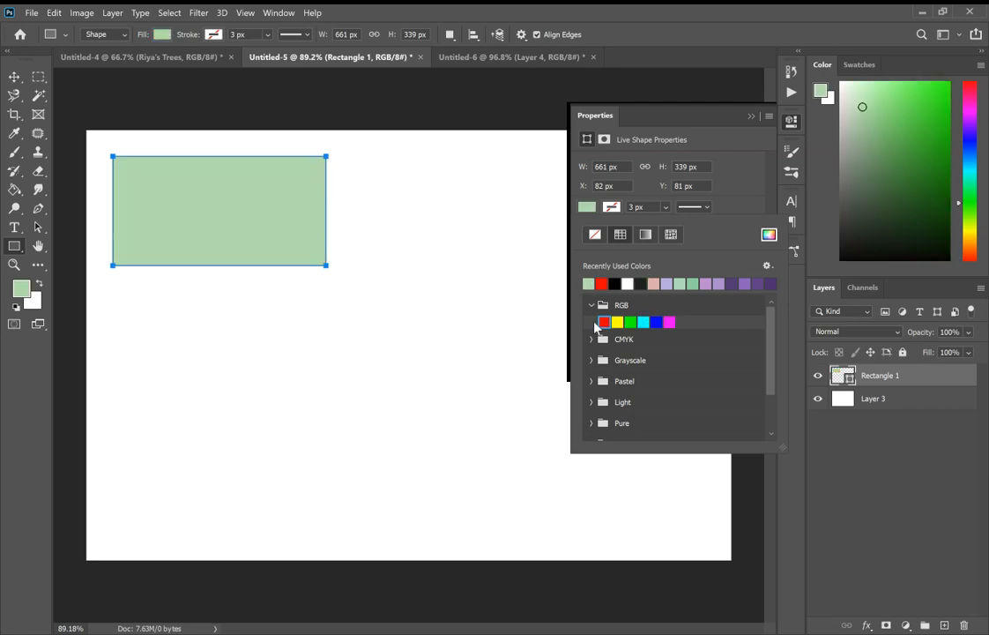
click(592, 304)
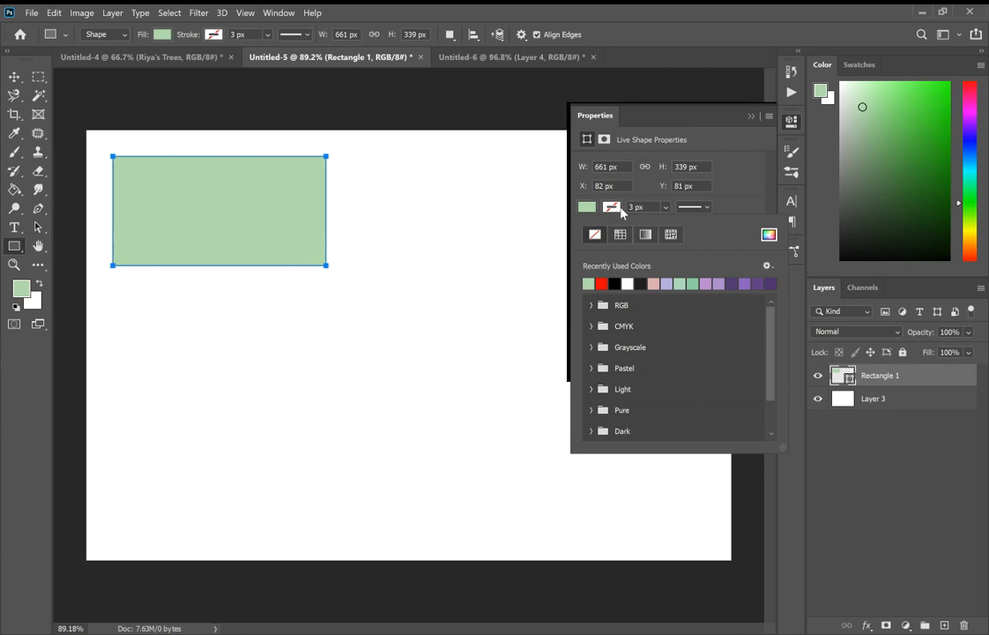
Give the green rectangle a lavender stroke 20 px wide
click(668, 281)
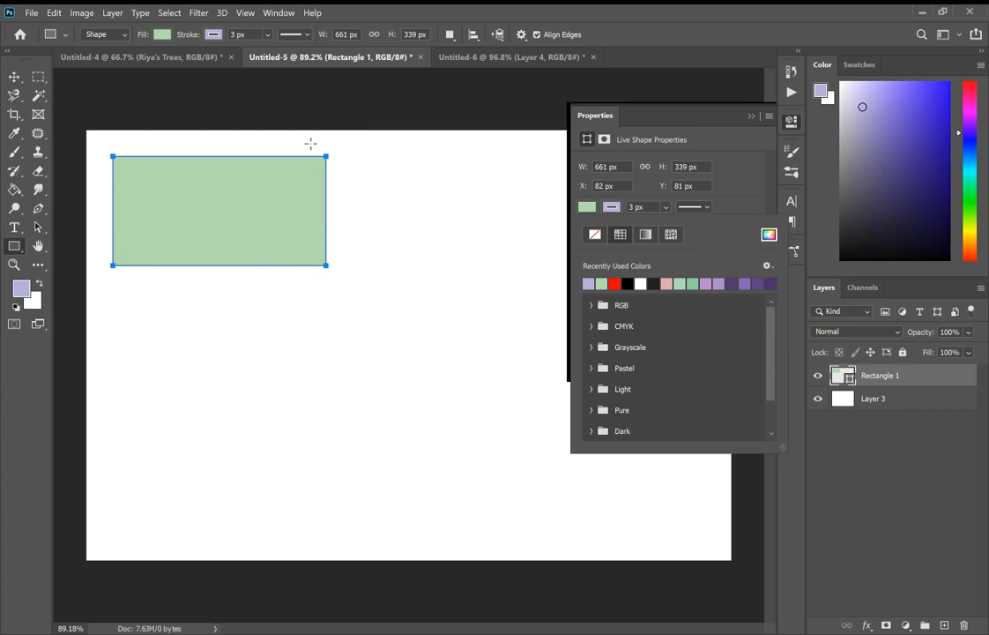
click(667, 209)
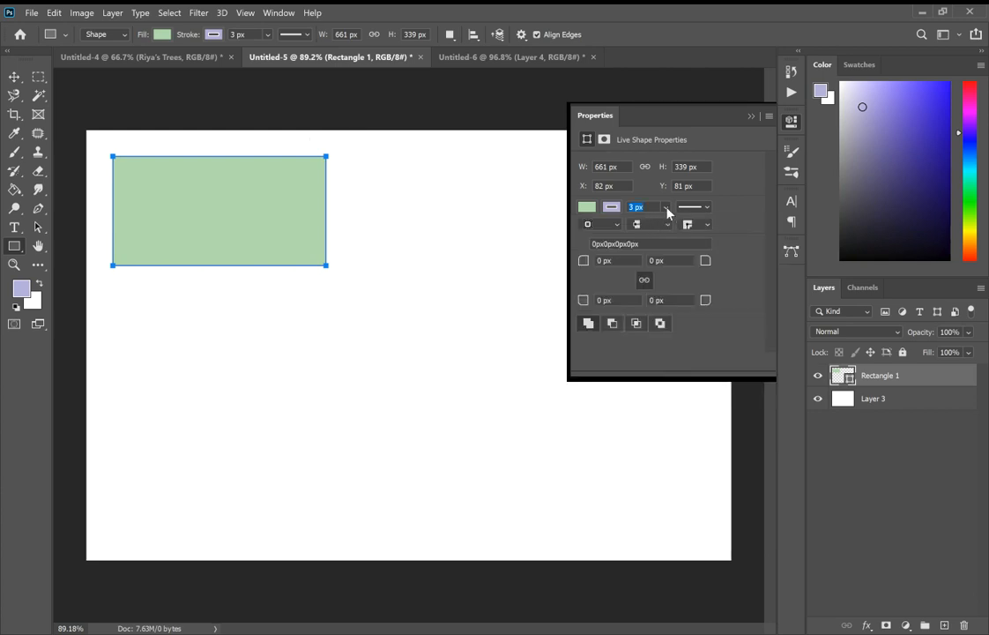
drag(675, 225, 692, 229)
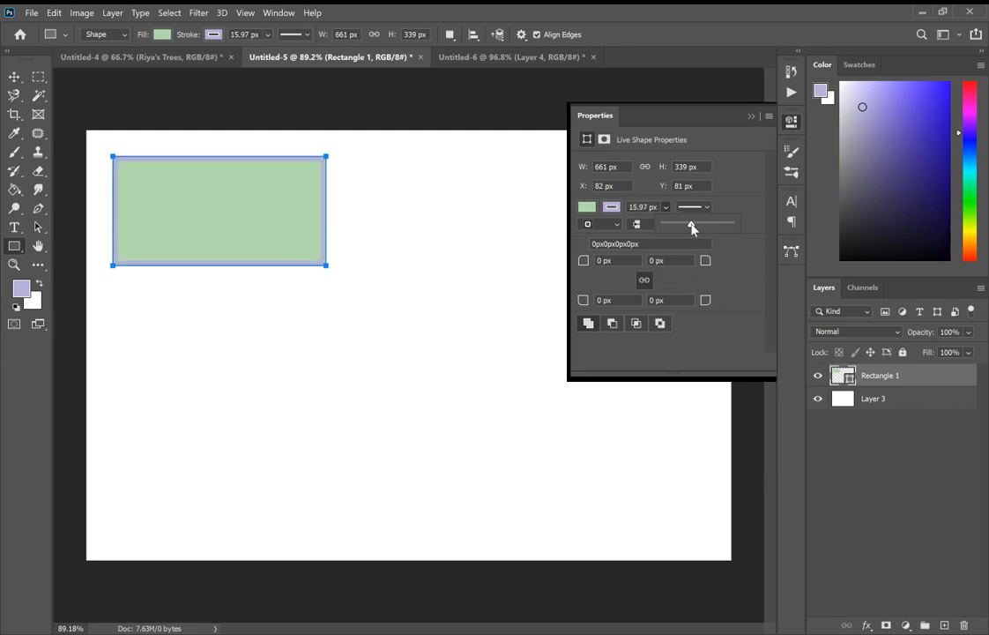
double_click(649, 206)
text(20)
key(Return)
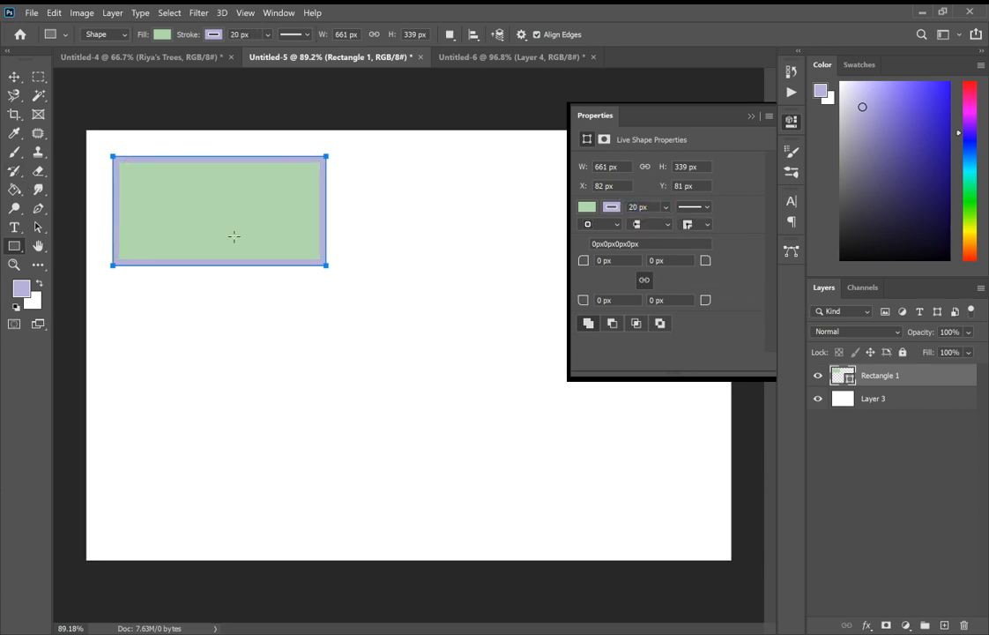
Try the dashed and dotted stroke styles on the rectangle and return it to a solid line
click(708, 209)
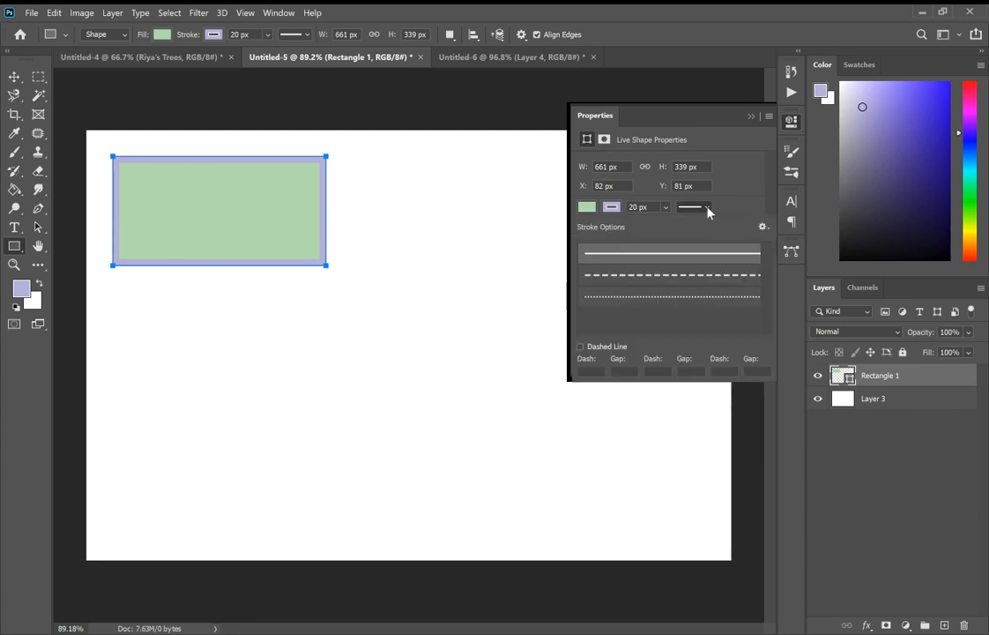
click(667, 282)
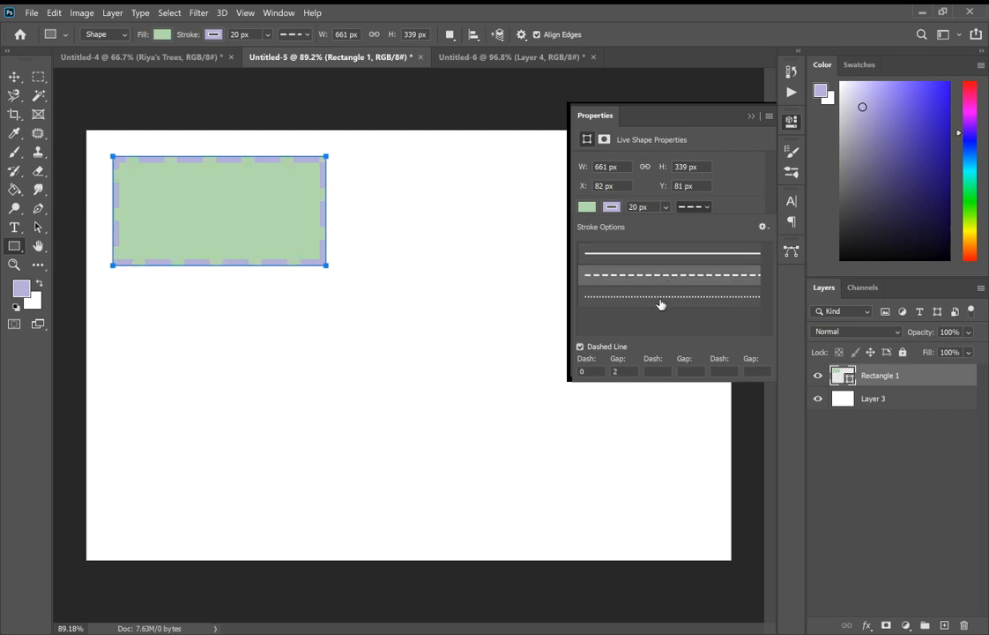
click(661, 300)
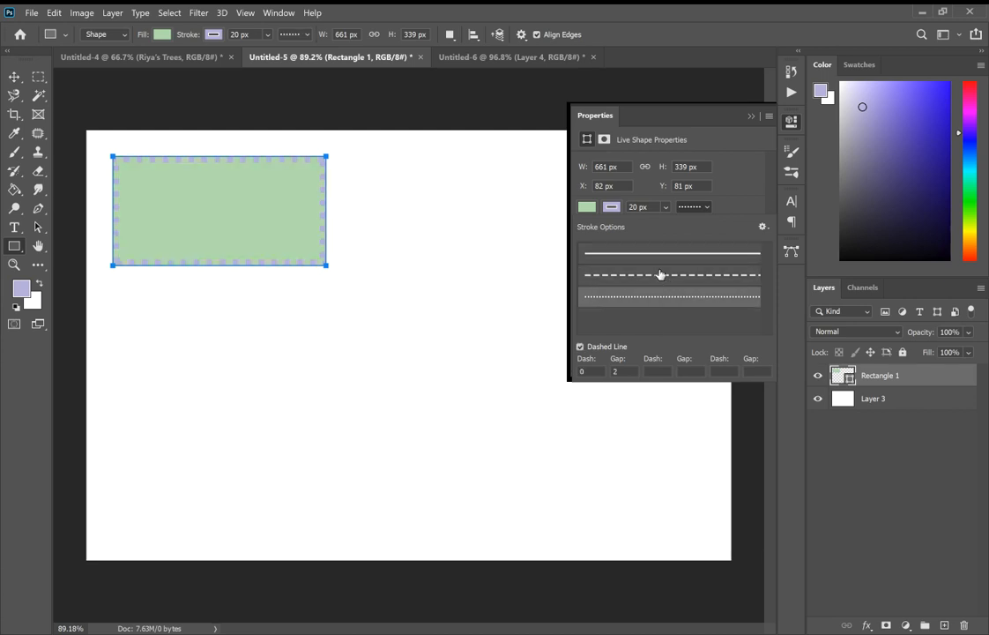
click(654, 261)
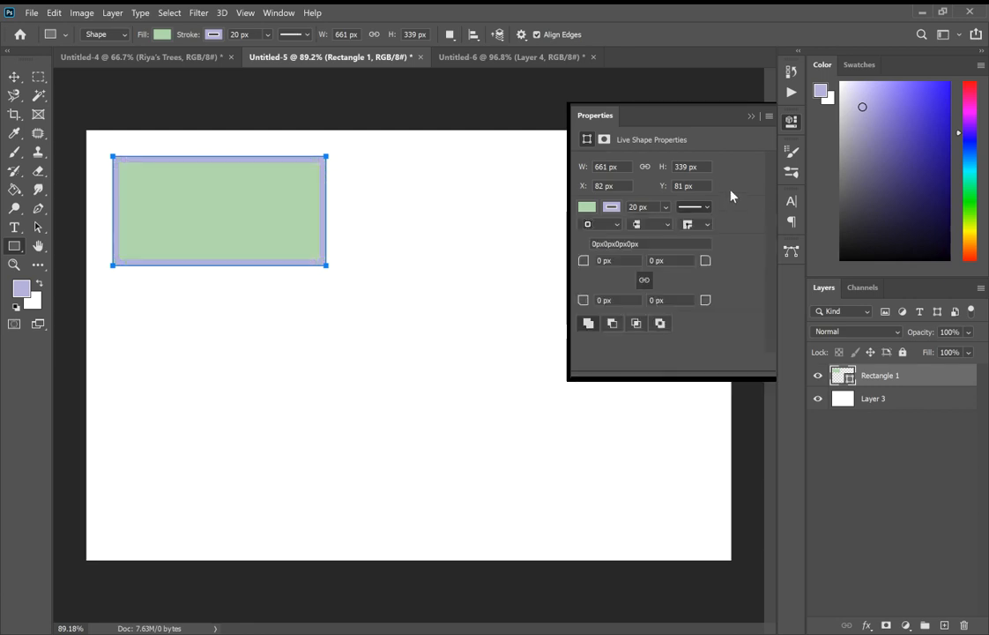
Remove the stroke from the green rectangle and collapse its shape properties
click(612, 208)
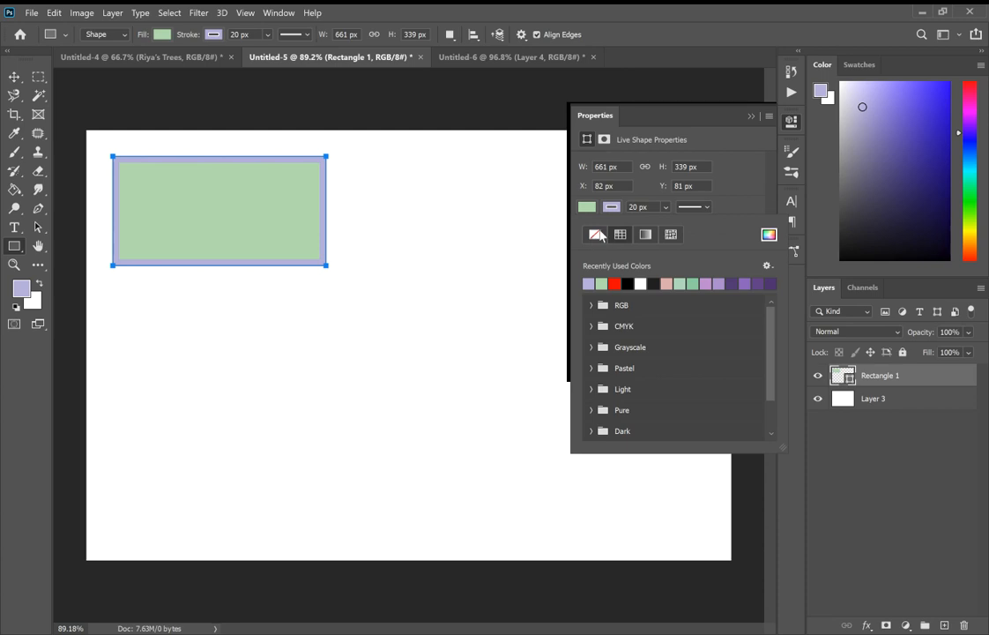
click(596, 234)
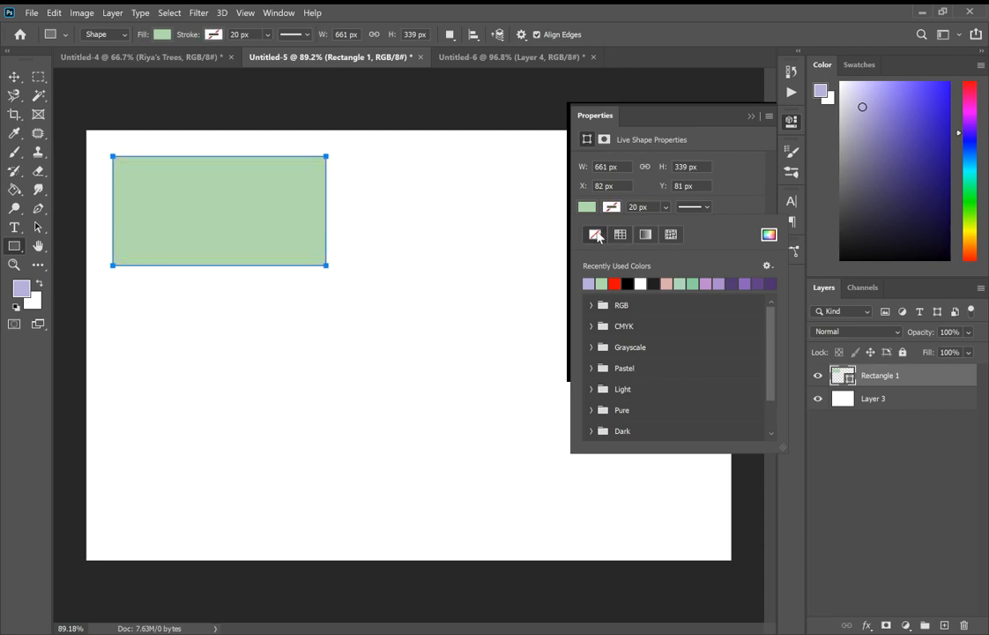
click(750, 197)
click(752, 116)
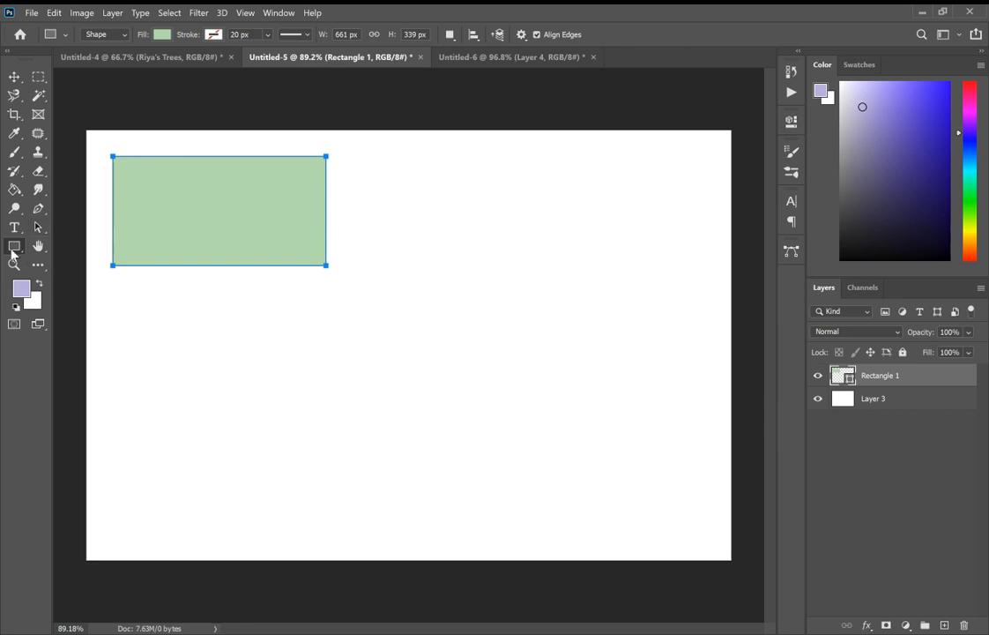
Try a lavender square about 434 px wide below the rectangle on the same layer, and undo it
key(shift)
drag(117, 309, 259, 451)
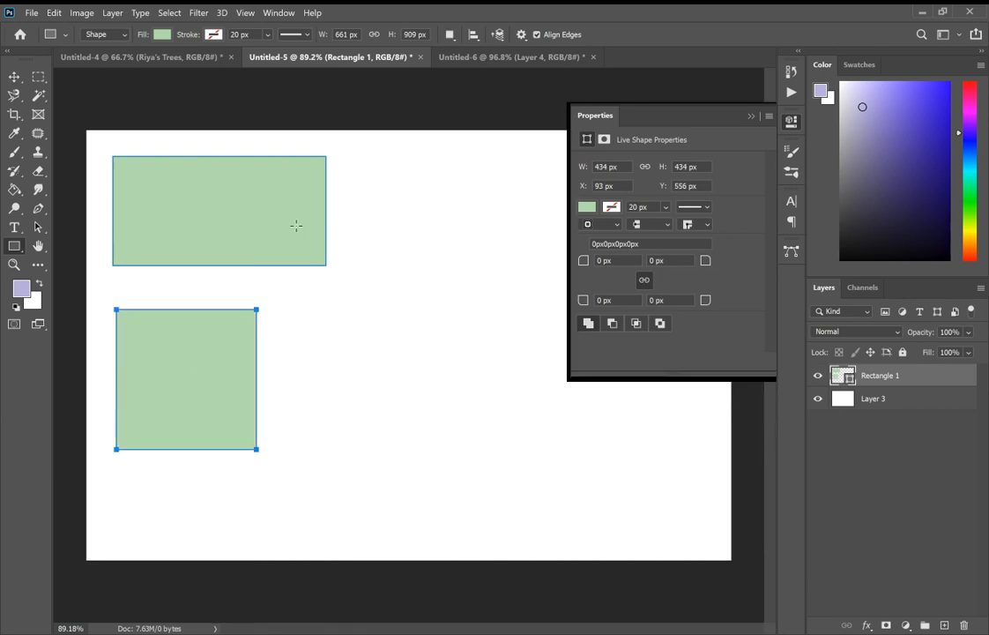
click(586, 207)
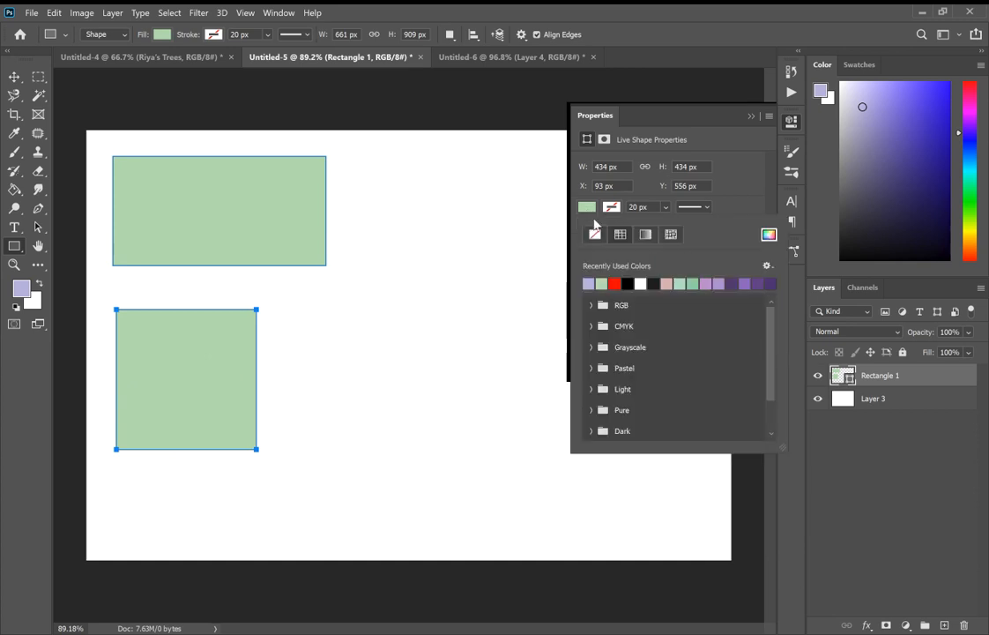
click(588, 283)
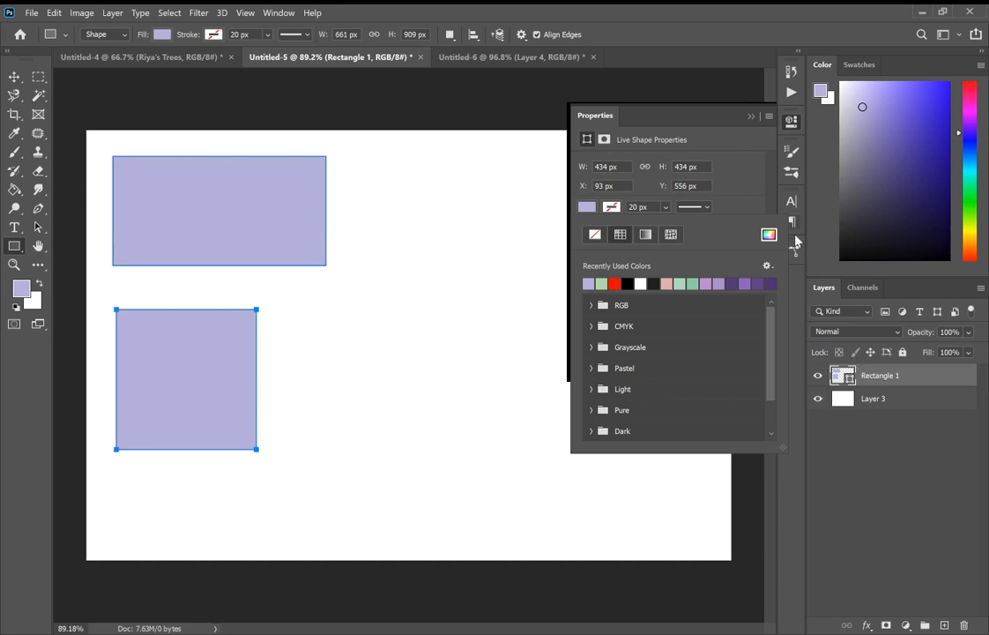
click(752, 193)
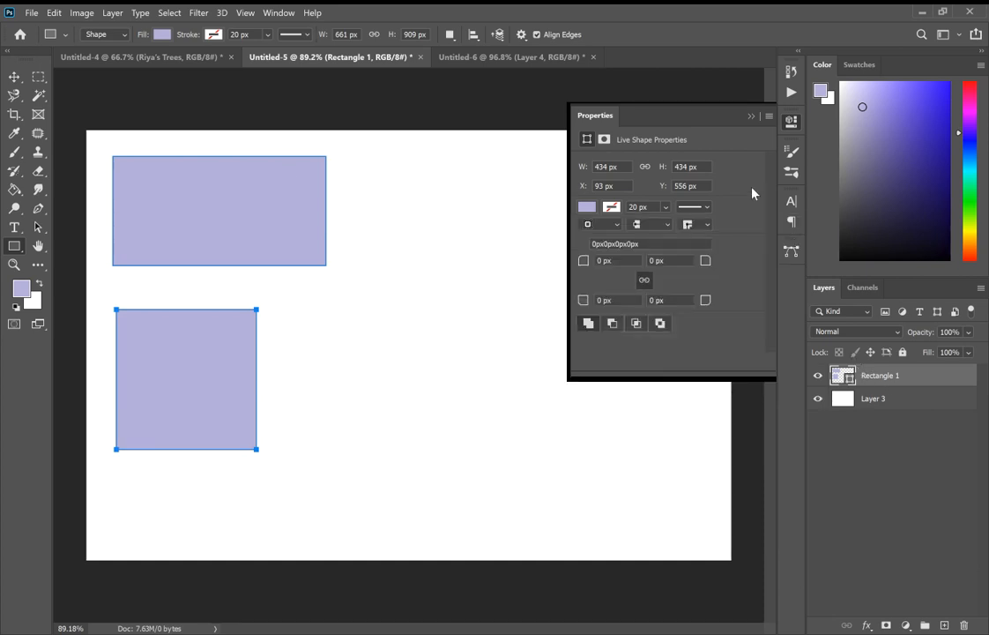
key(ctrl+z)
key(ctrl+z)
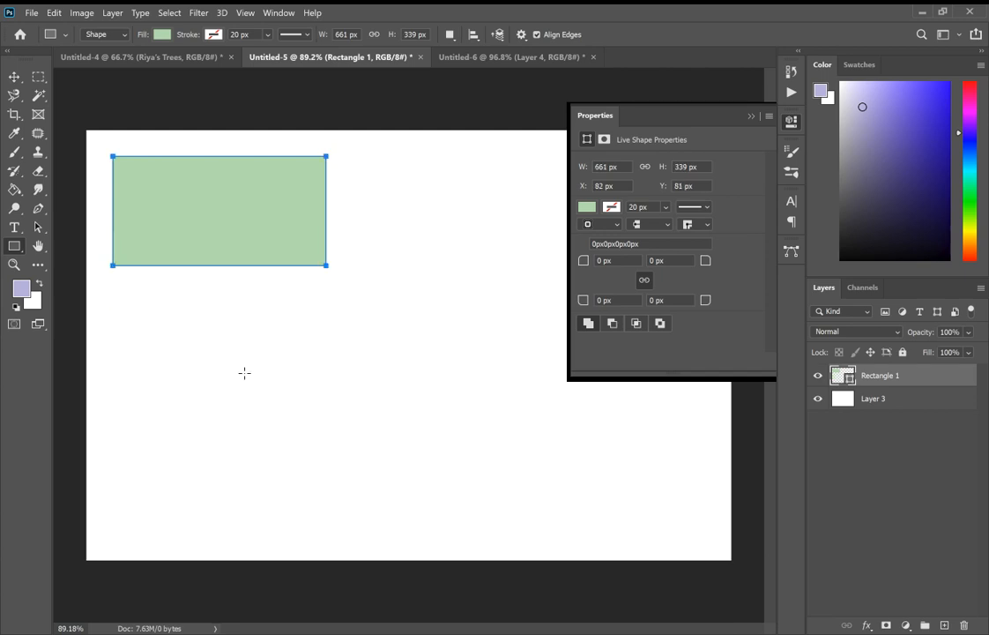
Draw a square about 434 by 434 px on a new layer below the green rectangle and fill it with lavender
click(945, 626)
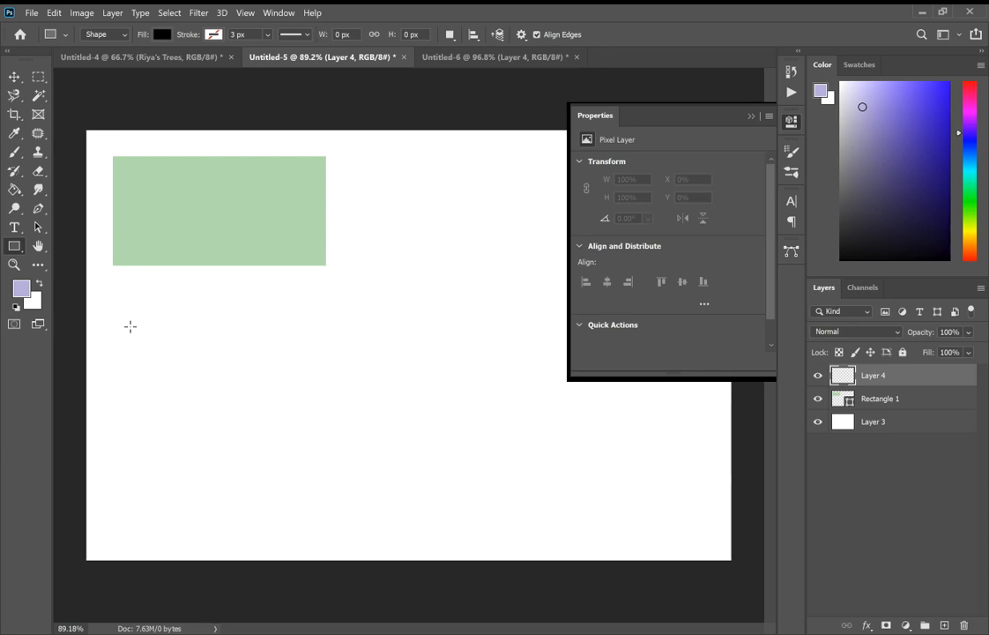
drag(131, 326, 364, 464)
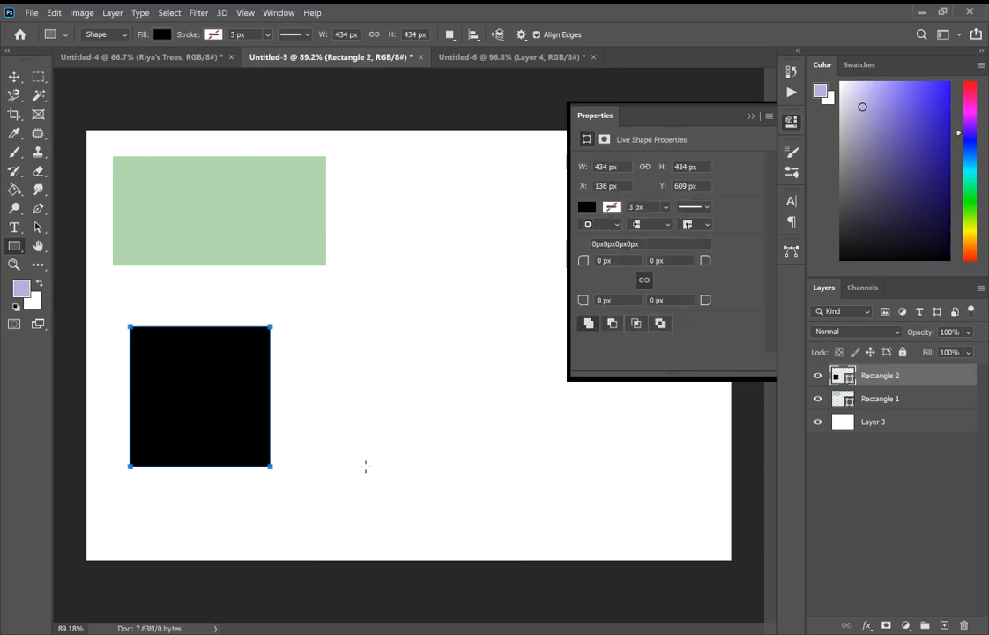
click(587, 207)
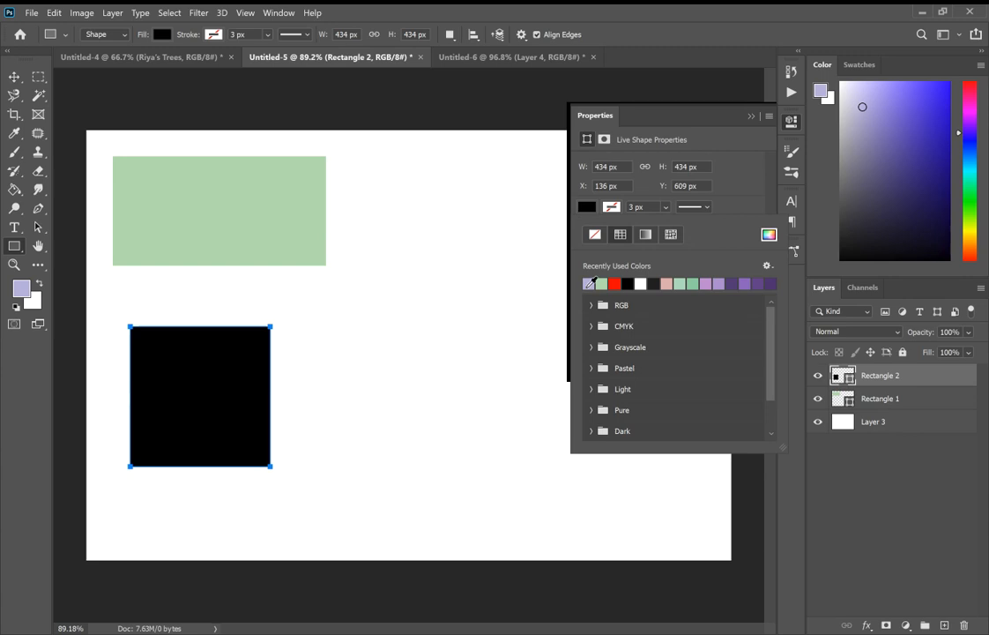
click(590, 283)
click(731, 203)
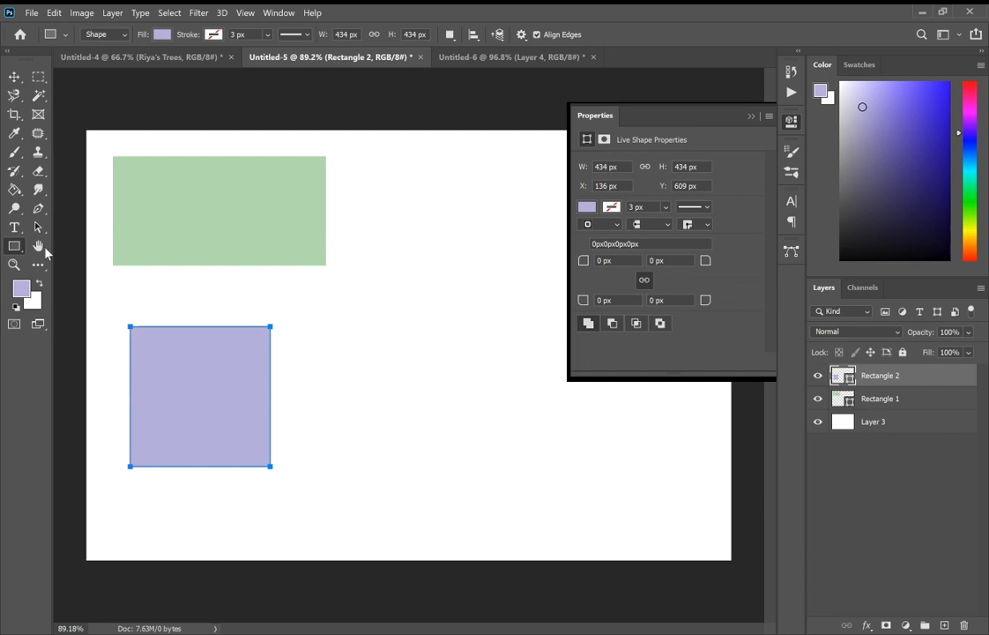
Draw a rounded rectangle about 310 by 271 px with 10 px corners on a new layer beside the green rectangle and fill it red
click(18, 250)
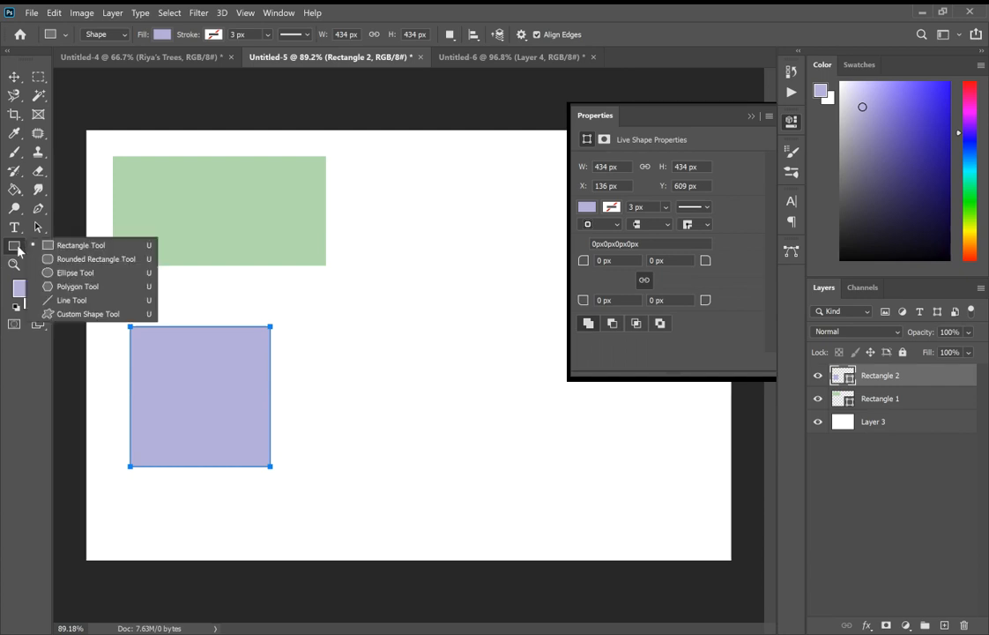
click(101, 260)
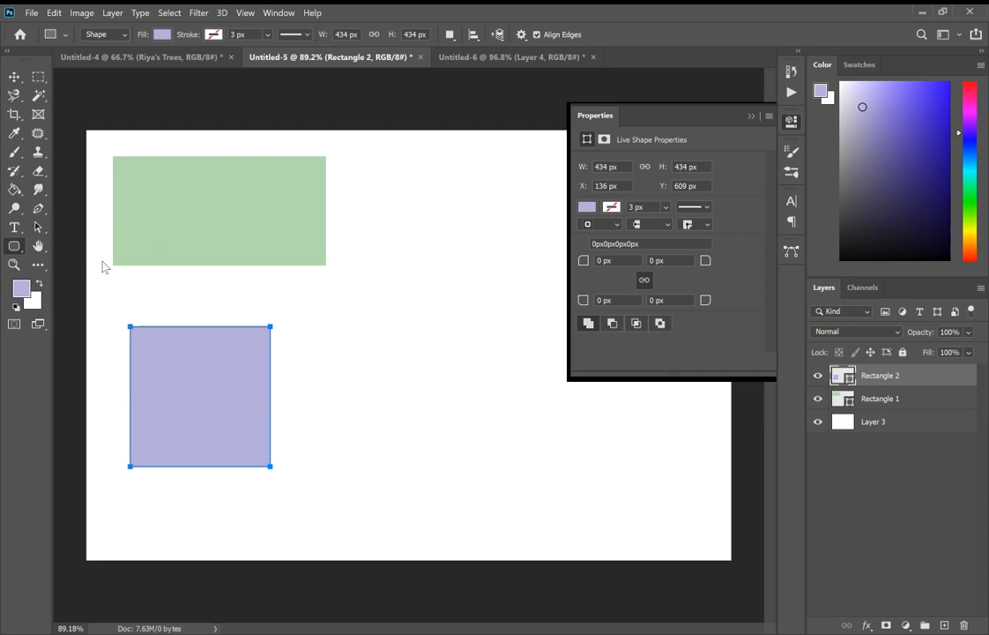
click(945, 625)
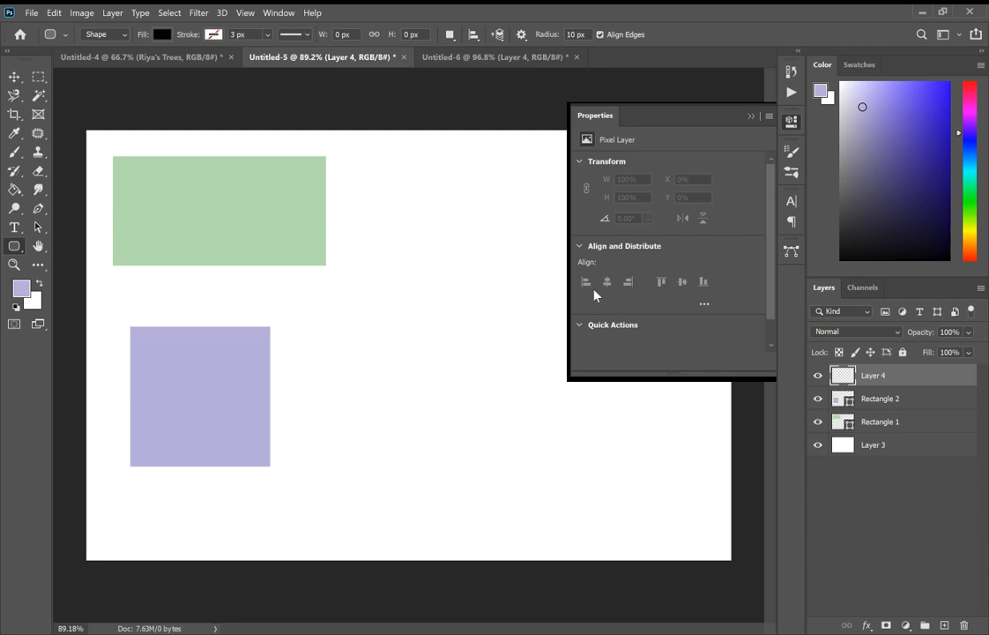
drag(381, 178, 480, 263)
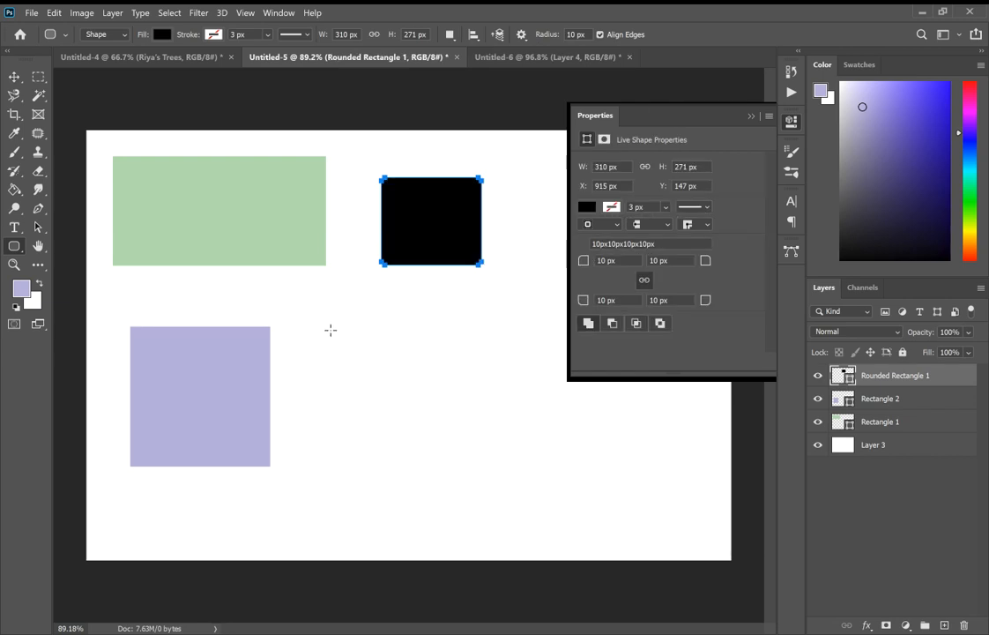
click(586, 207)
click(616, 282)
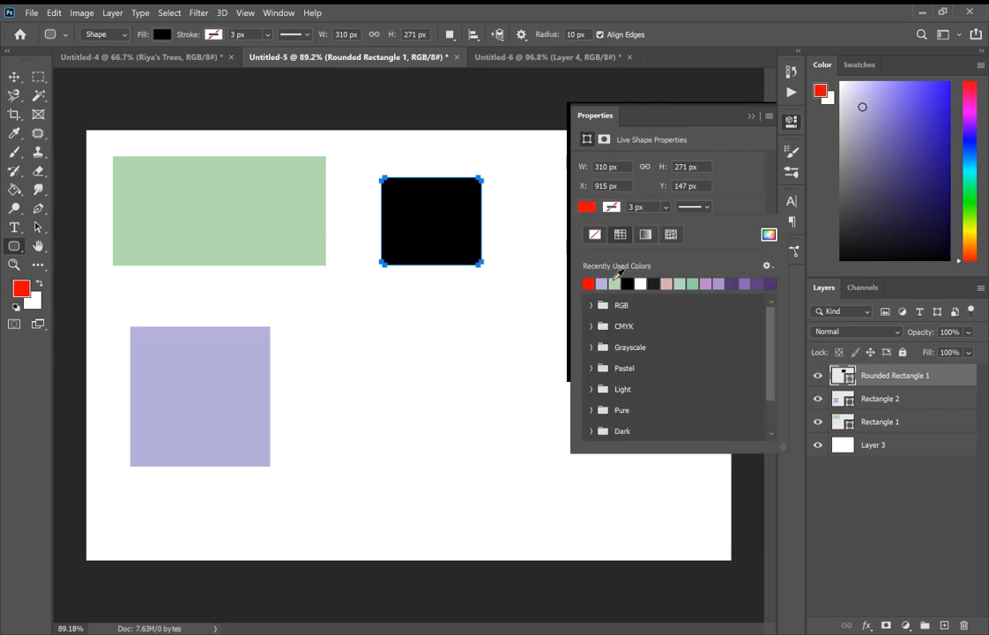
click(736, 180)
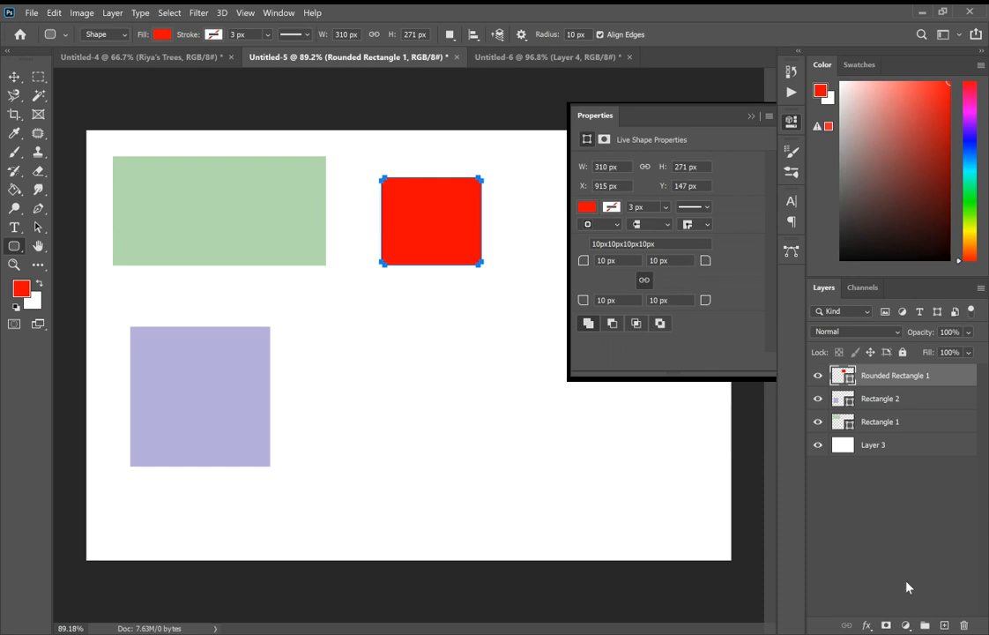
Draw a black rounded square about 339 by 339 px with 10 px corners on a new layer below the red shape
click(944, 625)
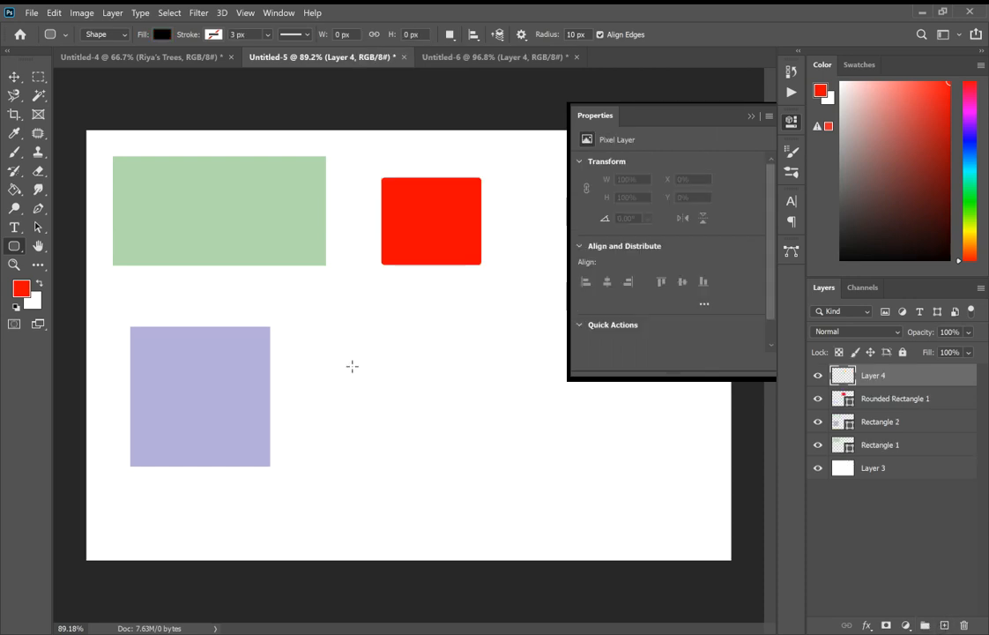
drag(333, 309, 441, 416)
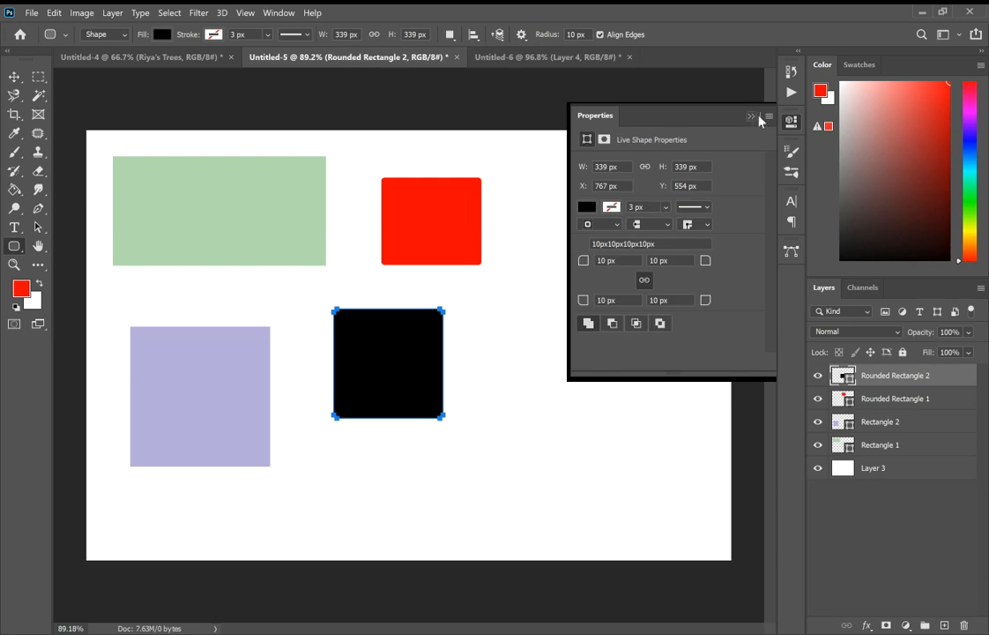
Draw an ellipse about 524 by 210 px on a new layer near the canvas's lower-right corner and fill it with RGB yellow
right_click(13, 249)
click(78, 275)
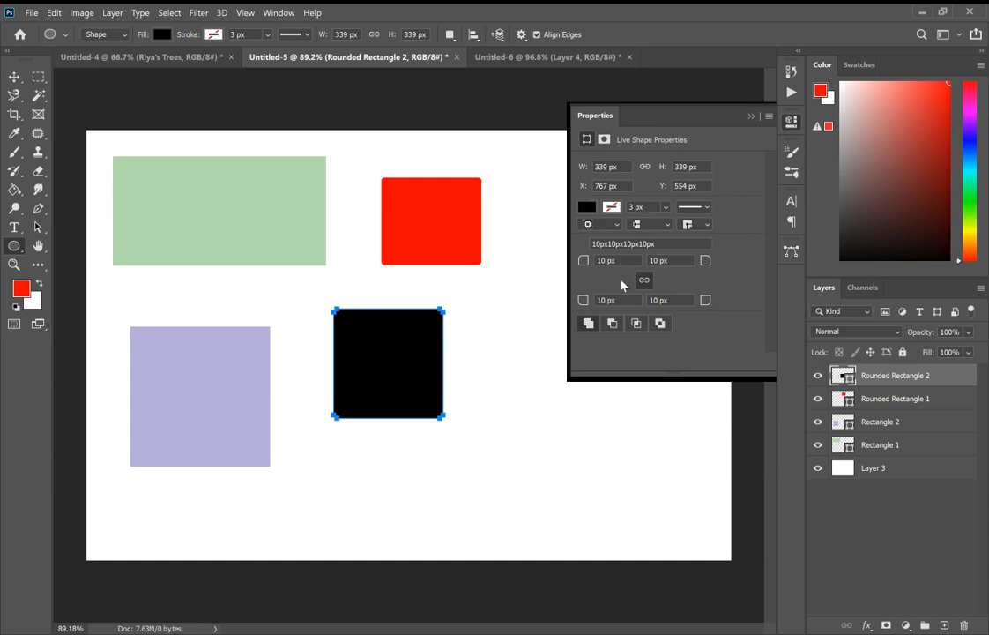
key(ctrl+shift+alt+n)
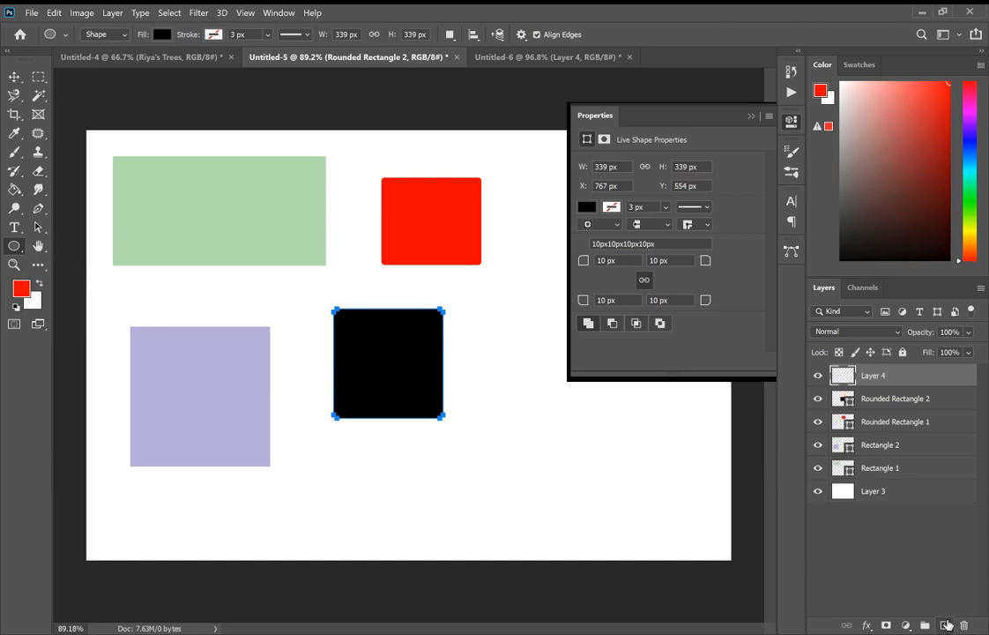
drag(499, 432, 667, 500)
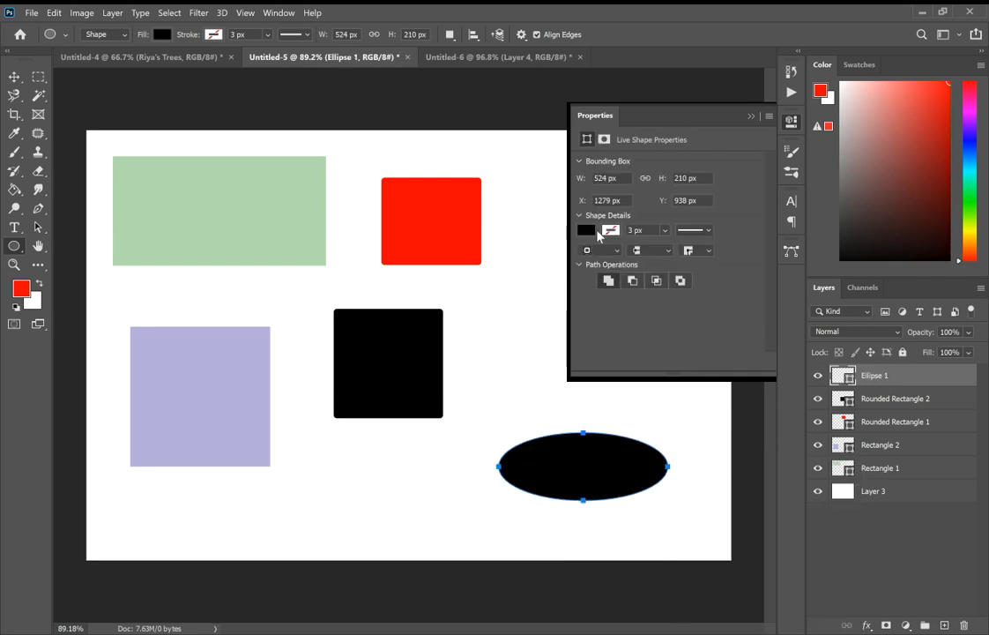
click(585, 230)
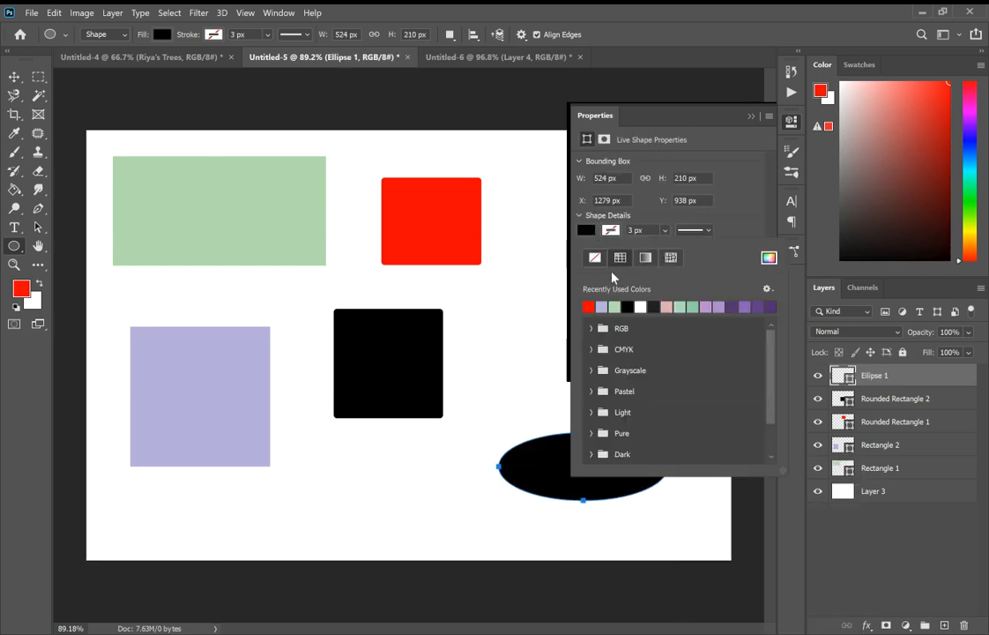
click(589, 328)
click(617, 345)
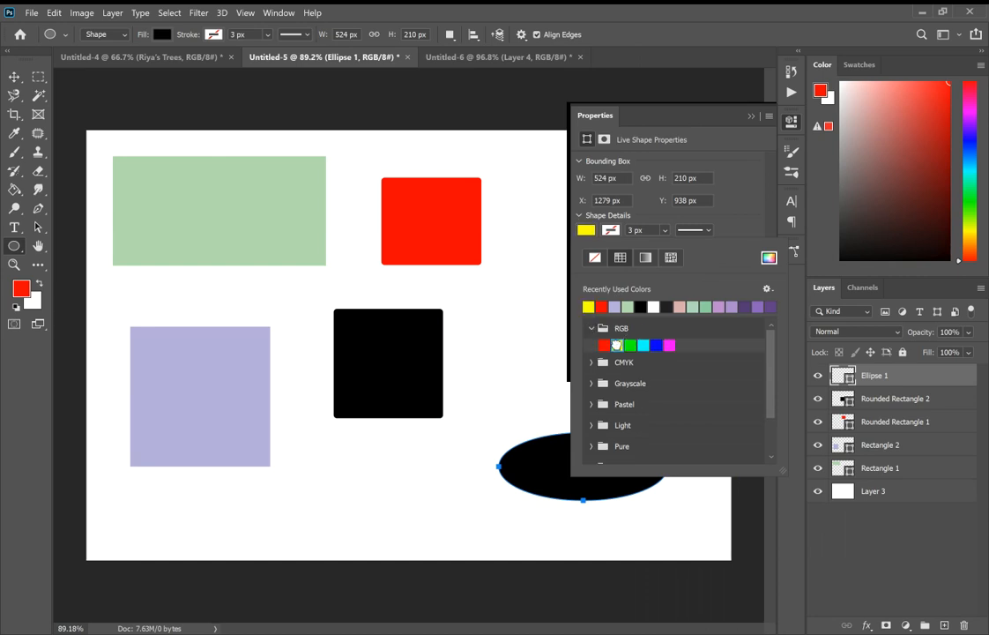
click(750, 189)
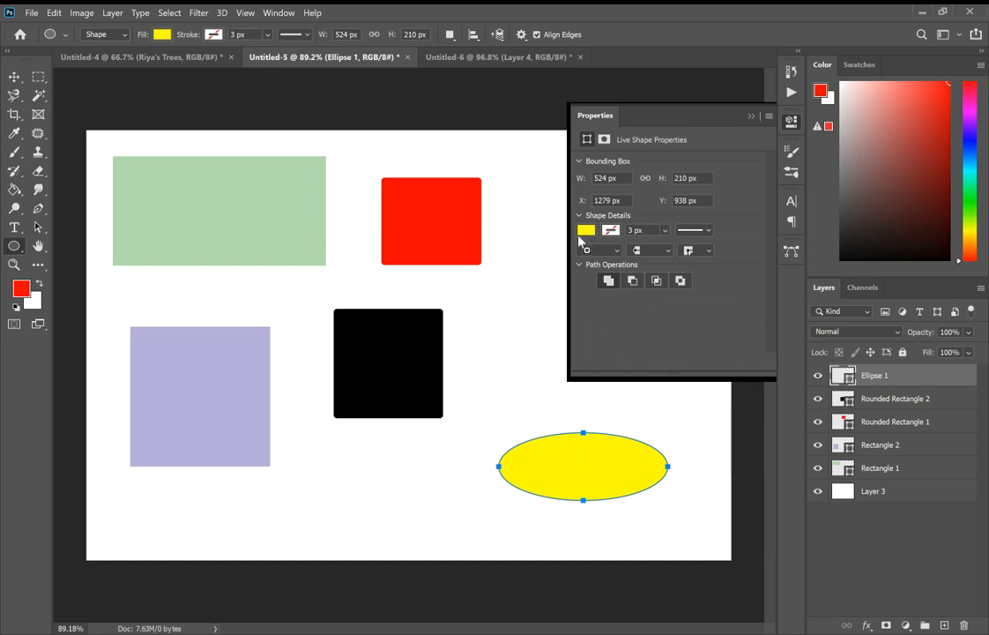
Give the yellow ellipse a dusty pink stroke 10 px wide
click(613, 231)
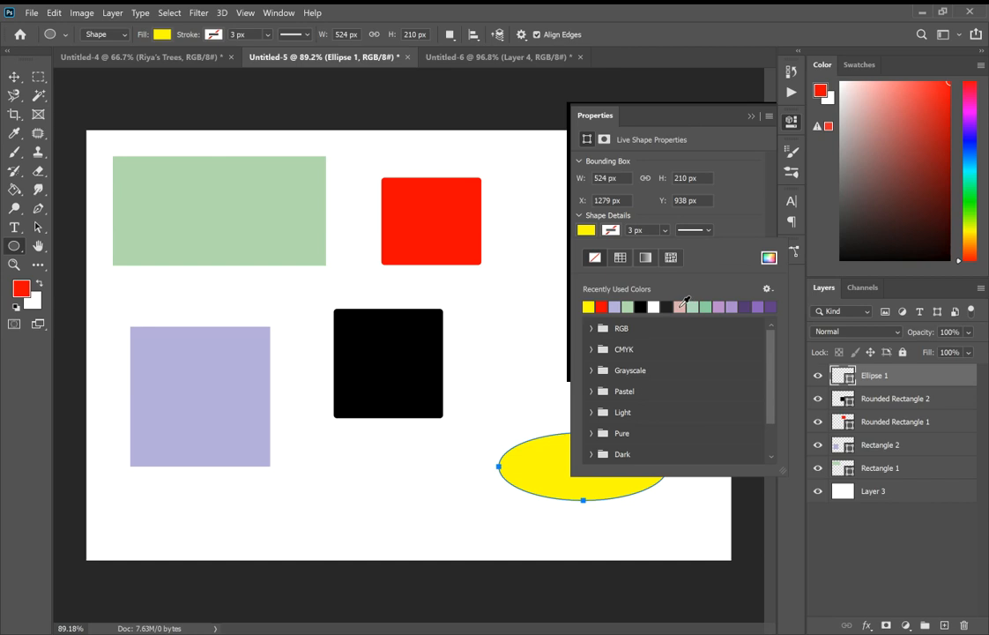
click(679, 307)
click(635, 230)
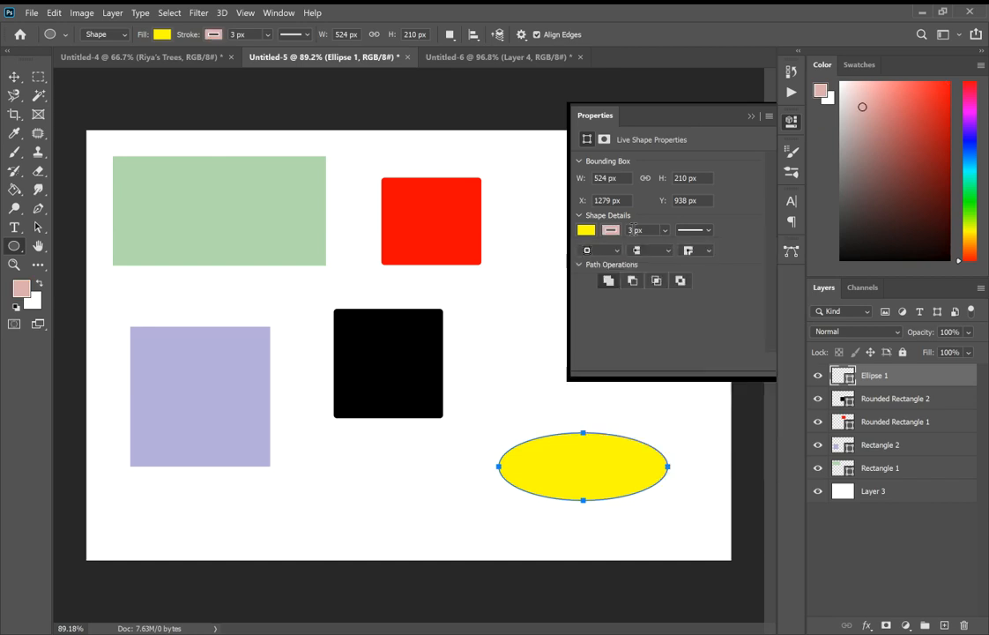
text(10)
key(Return)
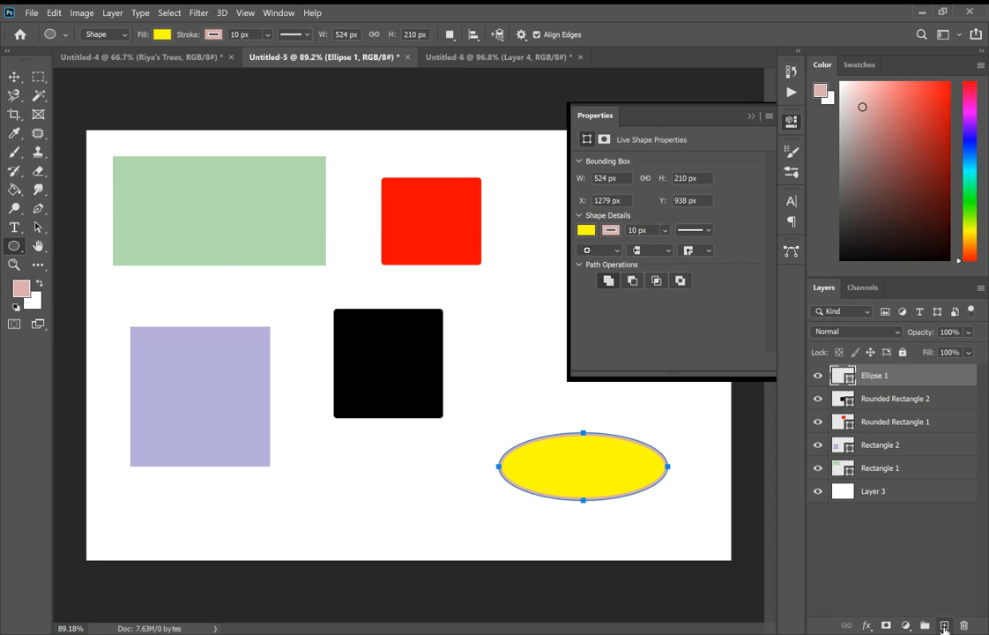
Draw a circle about 244 by 244 px on a new layer below the black square and fill it with the Pastel salmon swatch
click(944, 625)
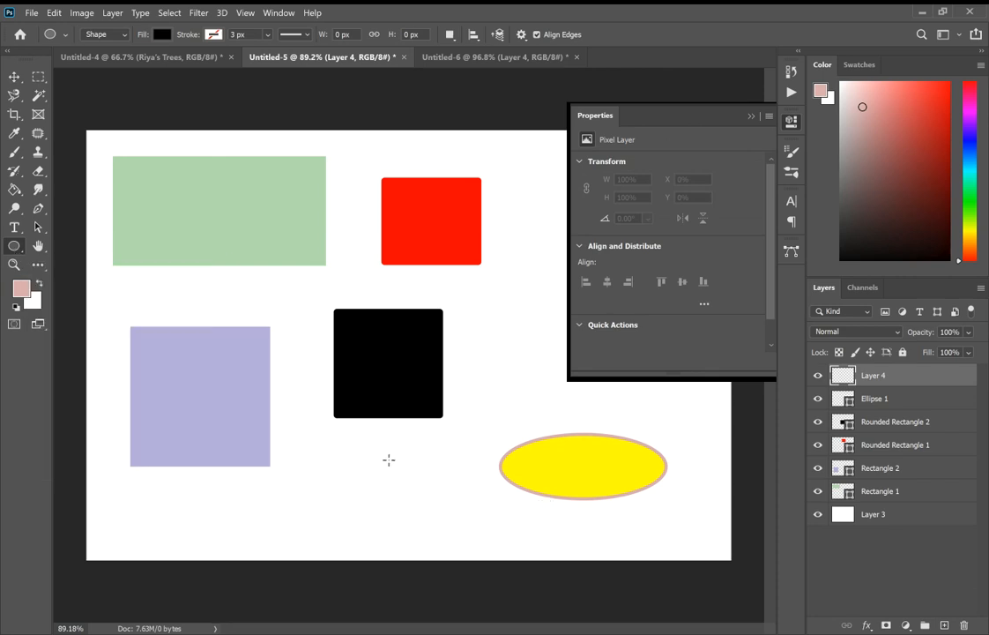
drag(389, 459, 478, 535)
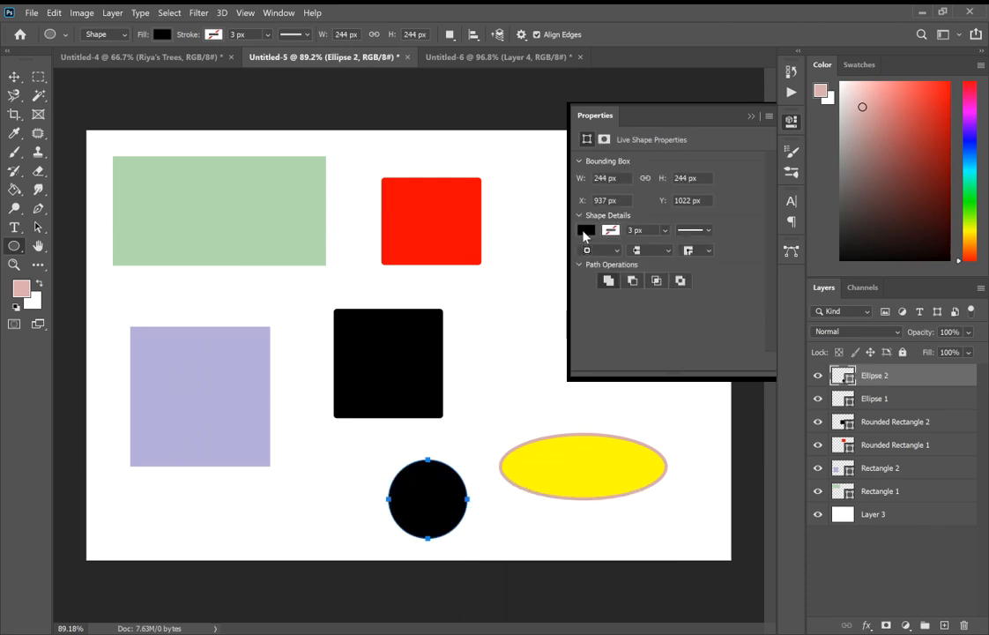
click(585, 230)
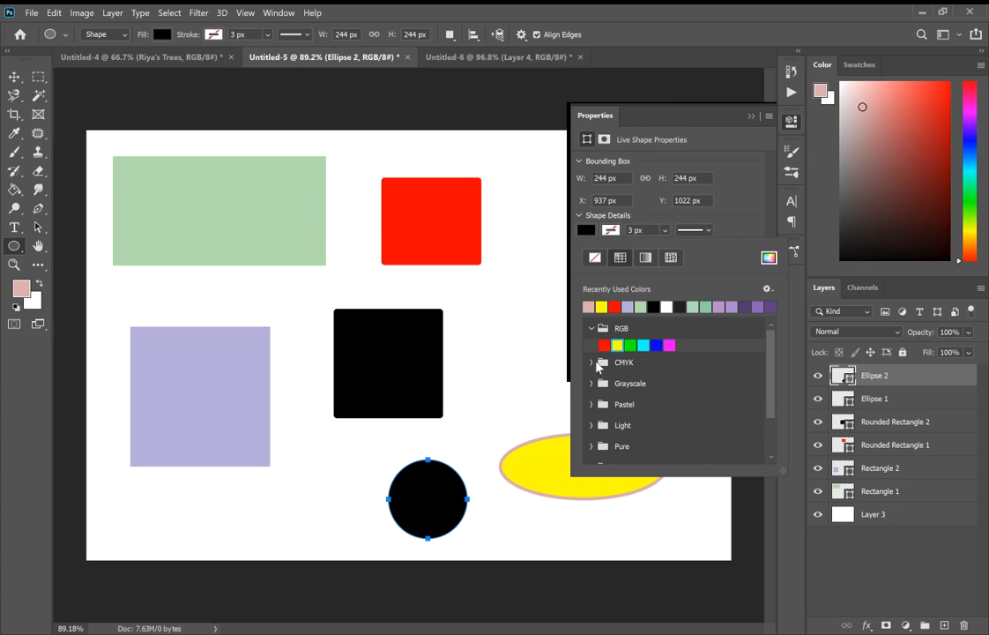
click(591, 404)
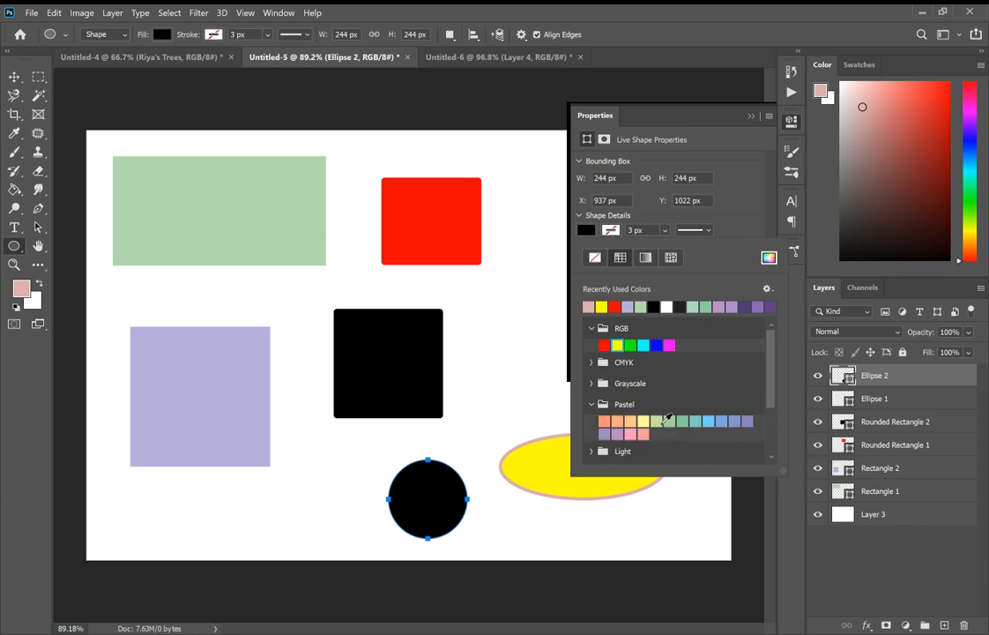
click(603, 424)
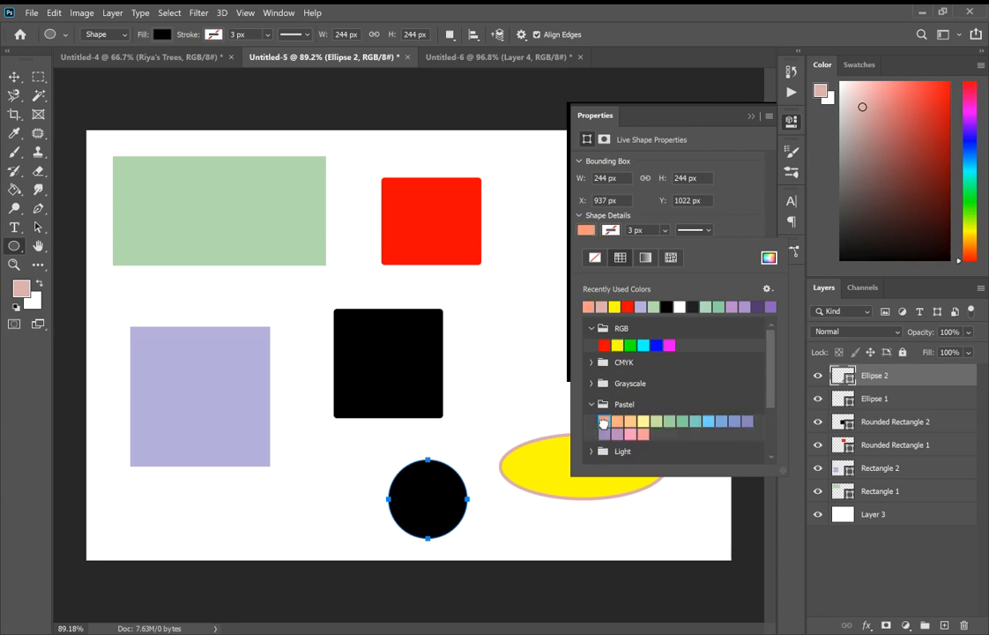
click(754, 168)
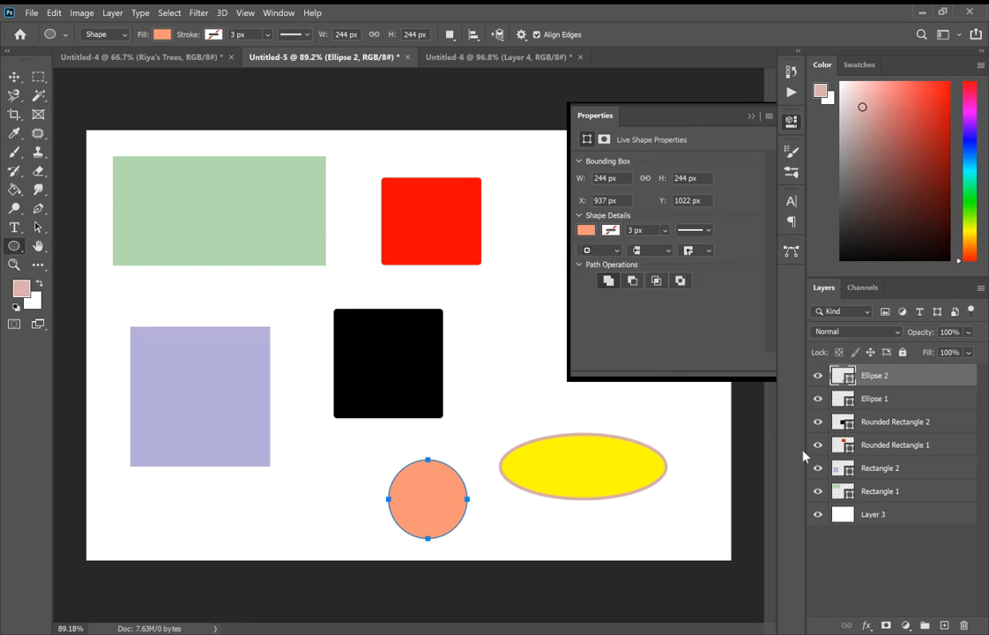
Add a new empty layer above the circle and activate the Polygon tool
click(944, 625)
right_click(14, 247)
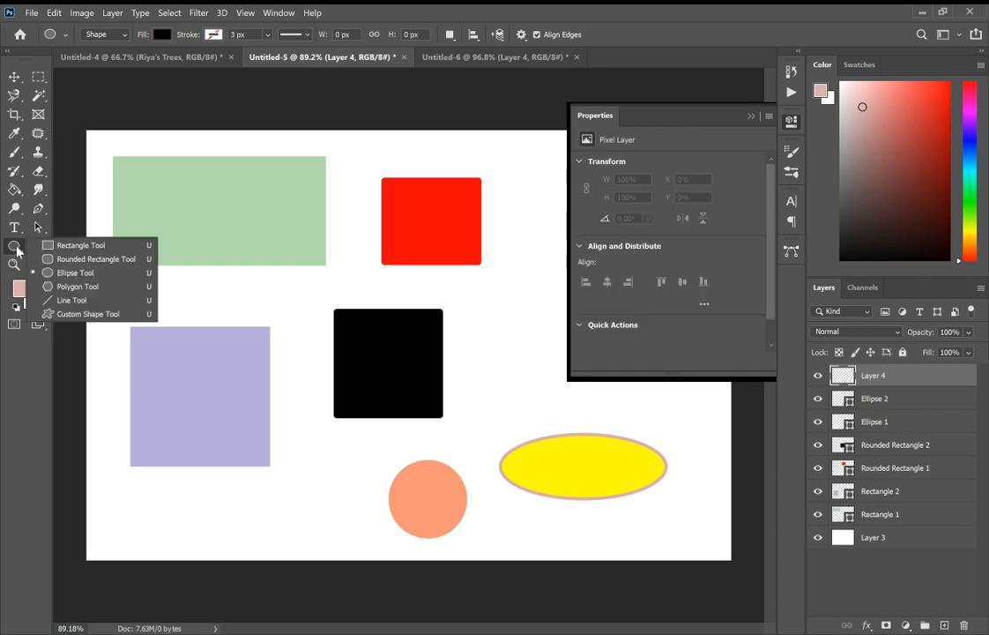
click(74, 287)
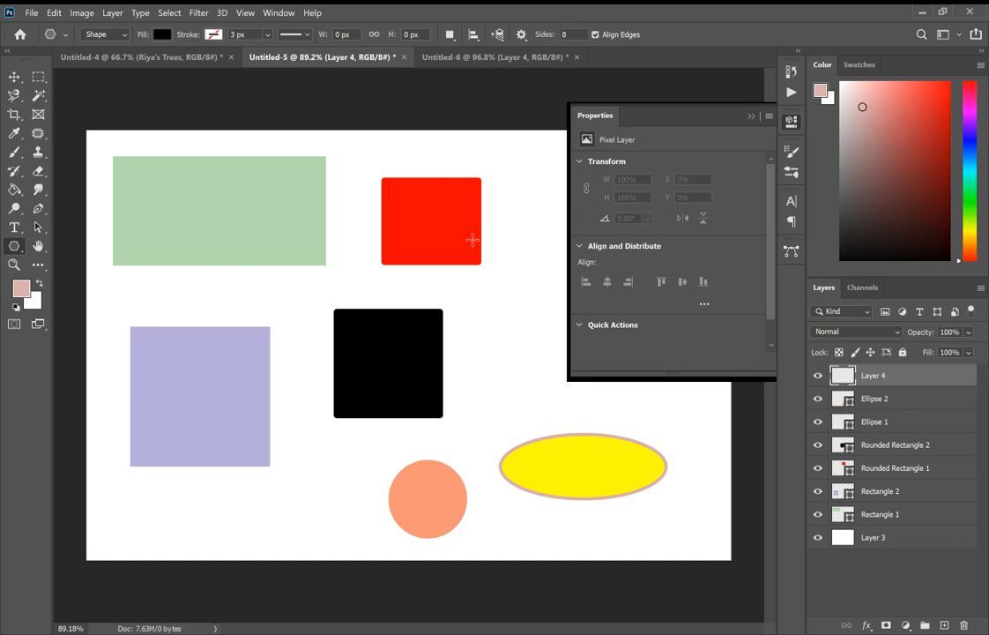
Try an eight-sided black polygon about 545 px wide across the red and black shapes, and undo it
drag(474, 296, 535, 359)
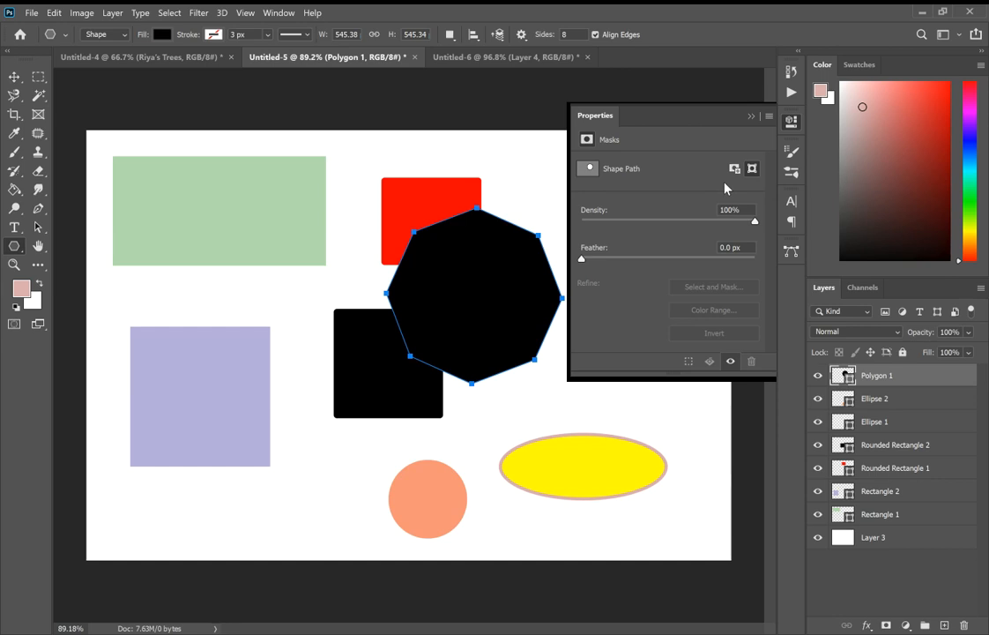
key(ctrl+z)
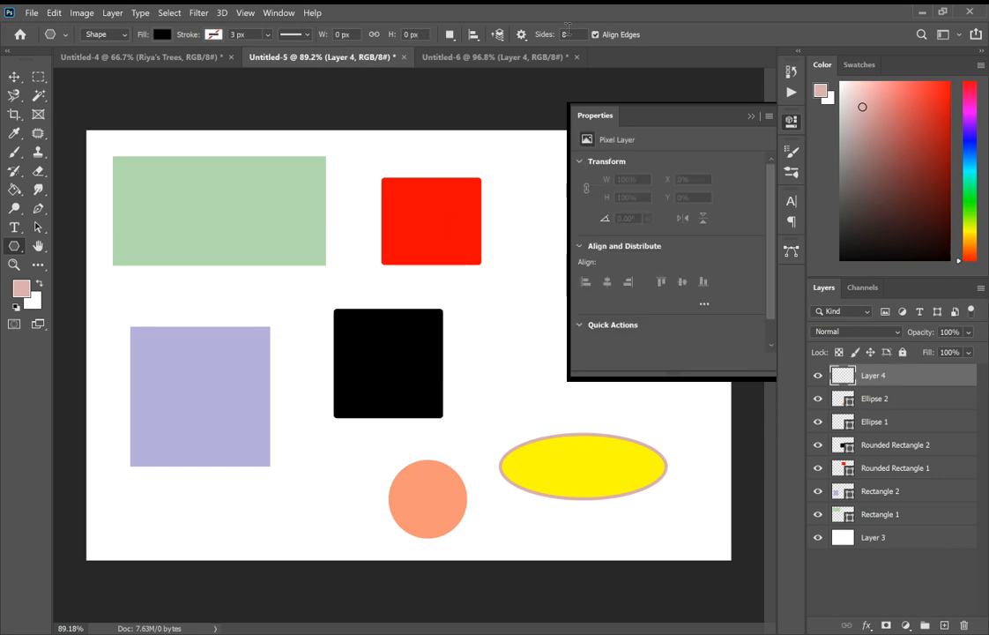
Collapse the shape properties and draw a five-sided polygon about 356 by 360 px beside the red rounded rectangle
drag(575, 34, 555, 39)
text(5)
click(752, 117)
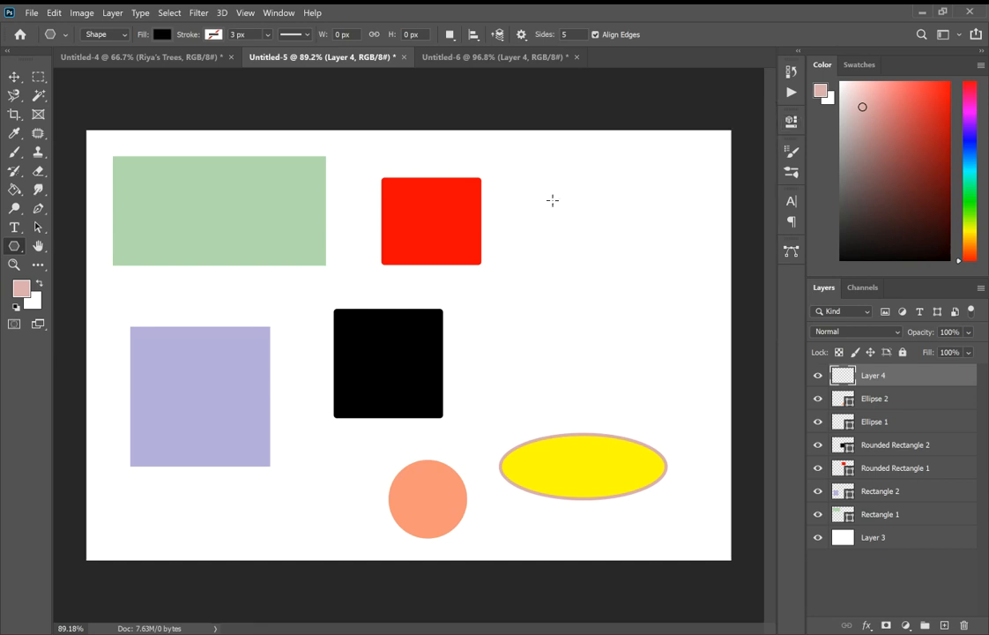
drag(551, 200, 564, 260)
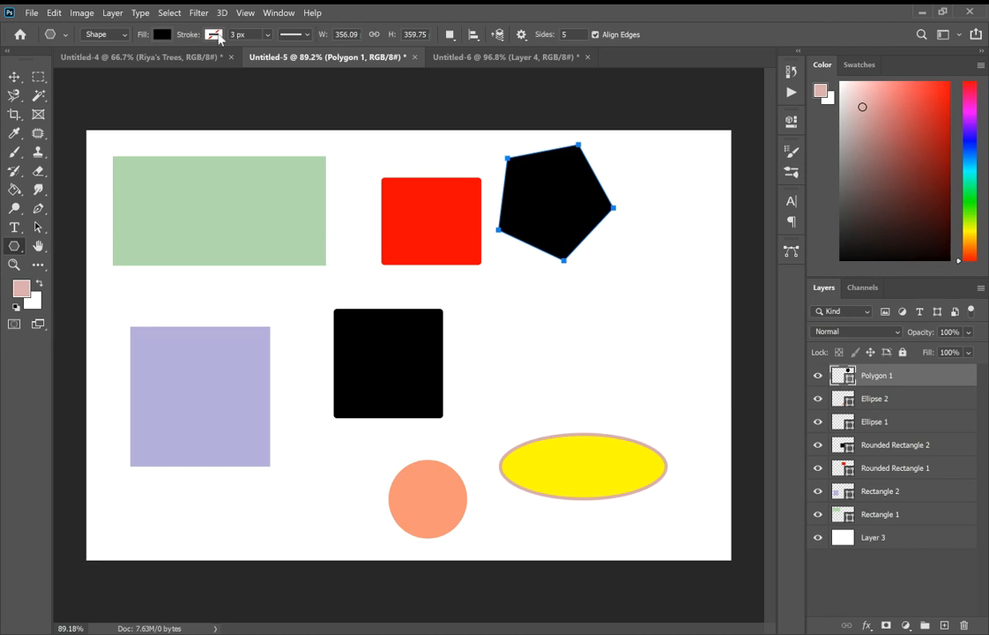
Fill the pentagon with the pink swatch from the Light color group
click(161, 35)
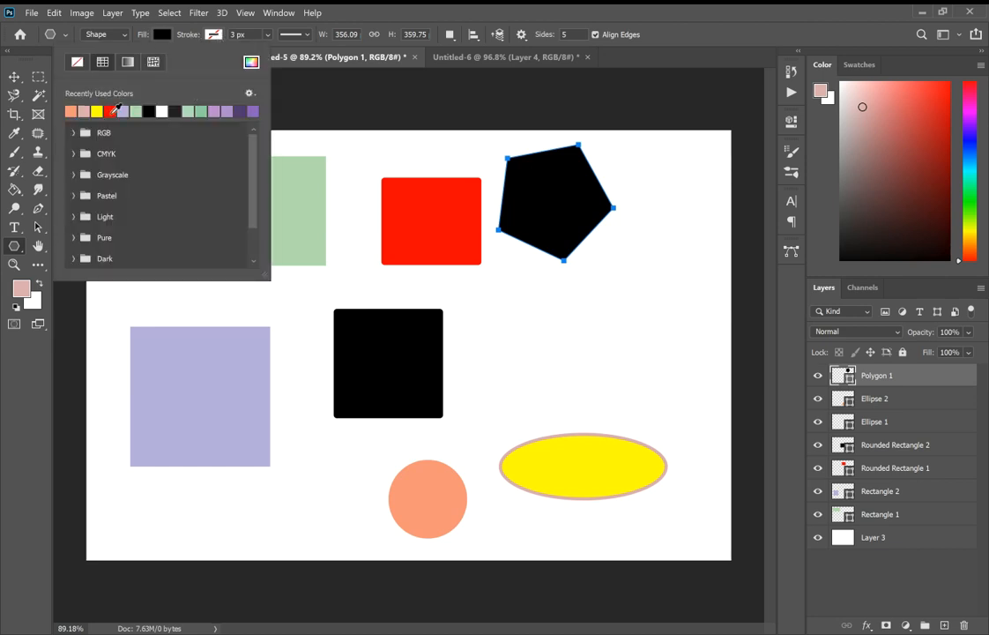
click(227, 110)
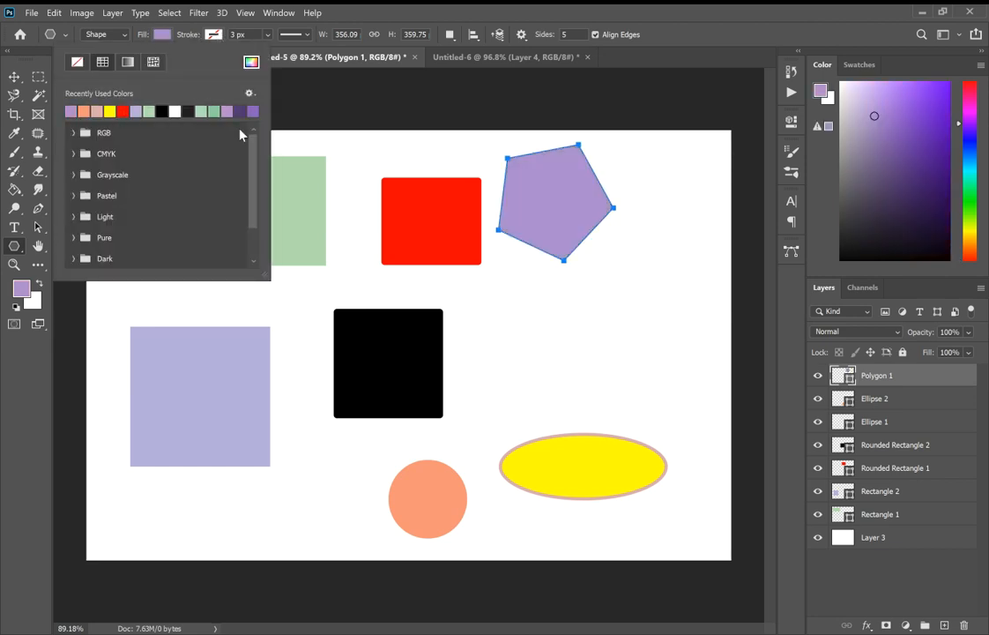
click(74, 217)
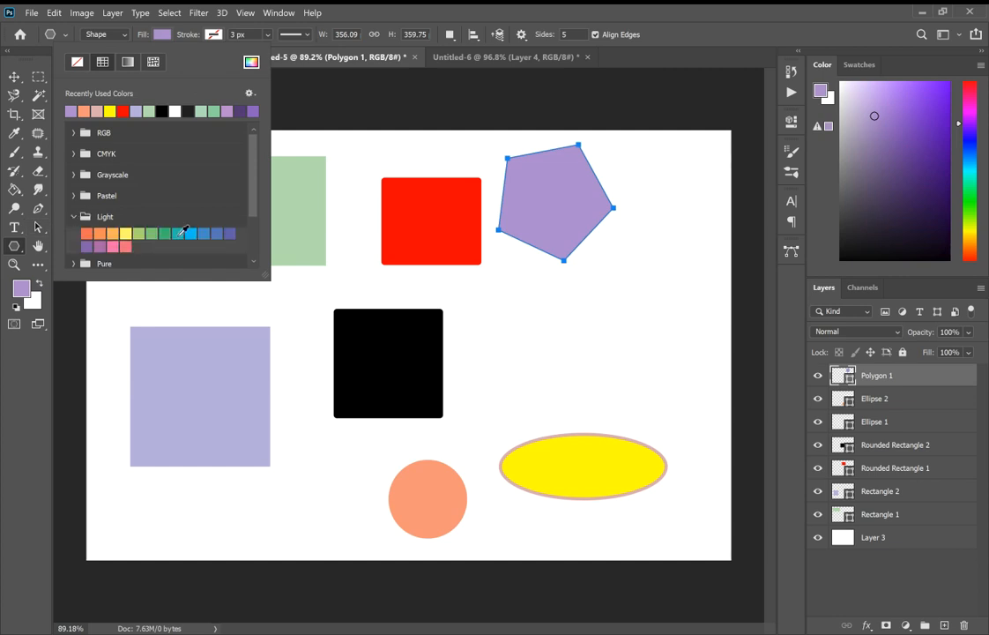
click(113, 246)
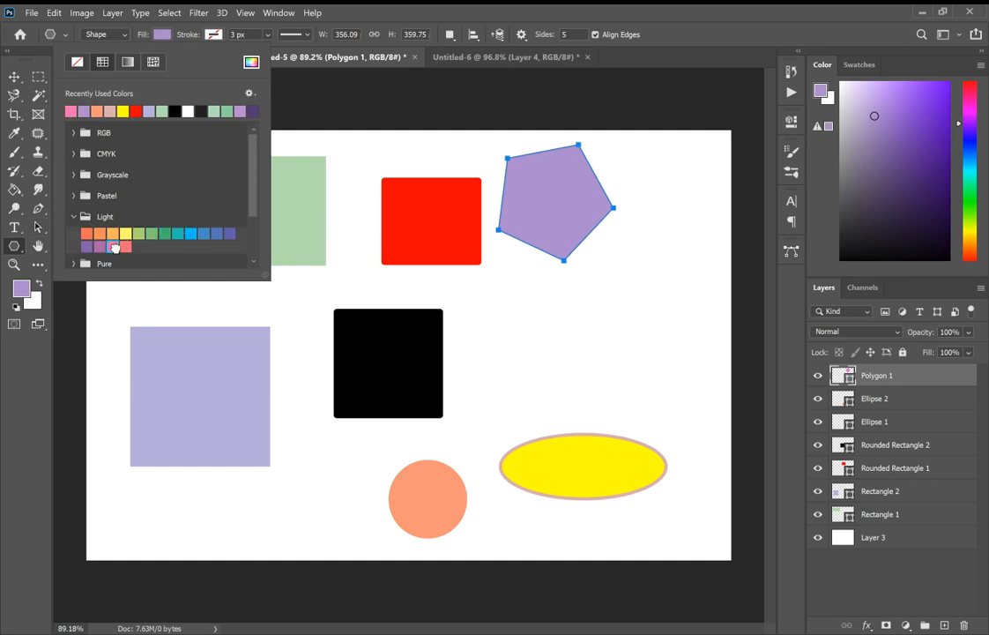
click(718, 39)
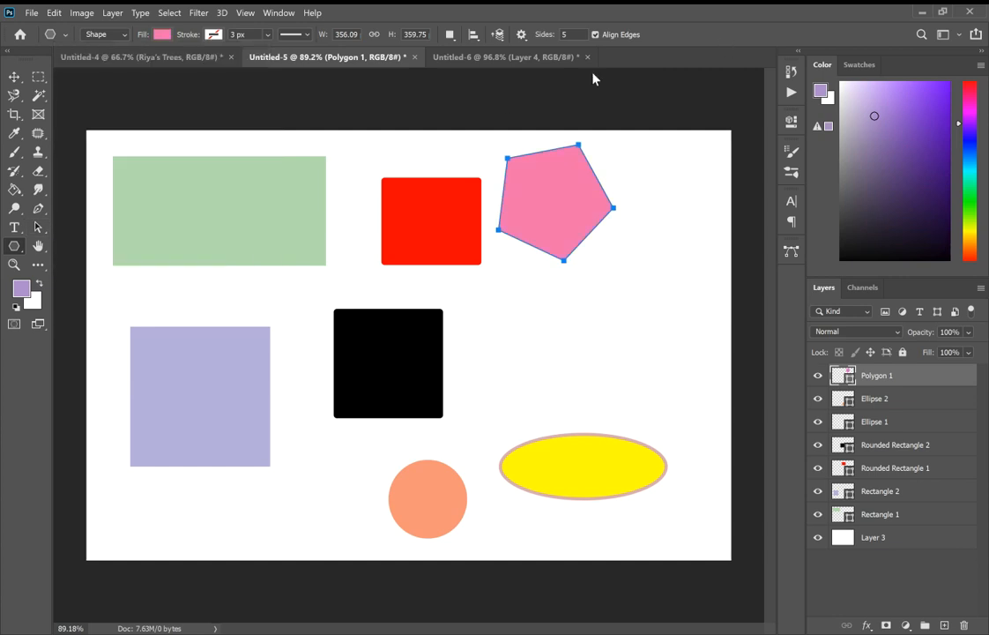
Move the pentagon down above the ellipse, the black square down and left, and the lavender square left under the green rectangle's edge
click(14, 77)
drag(566, 186, 605, 301)
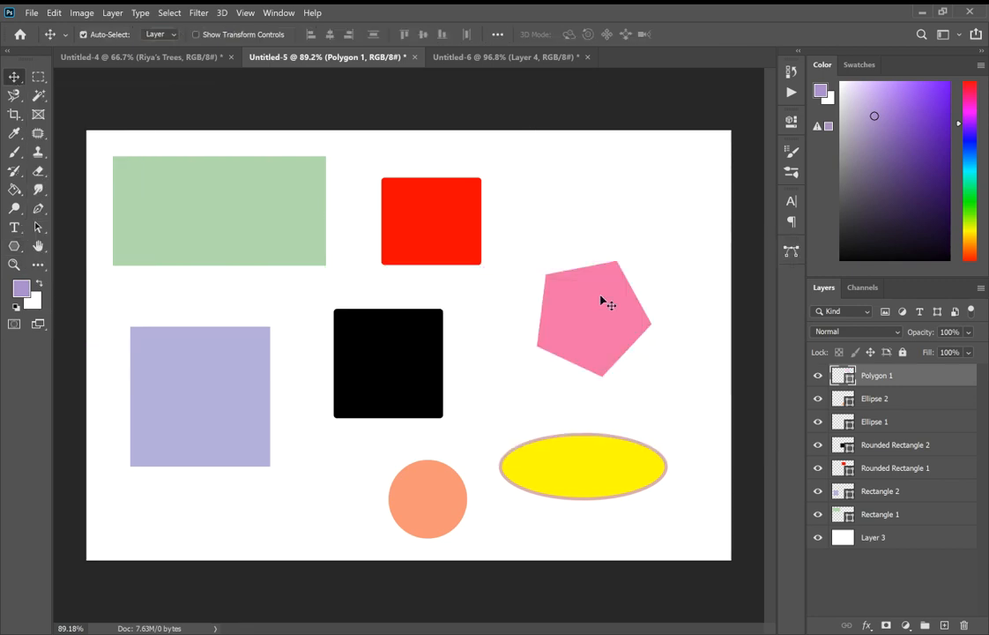
drag(391, 364, 356, 406)
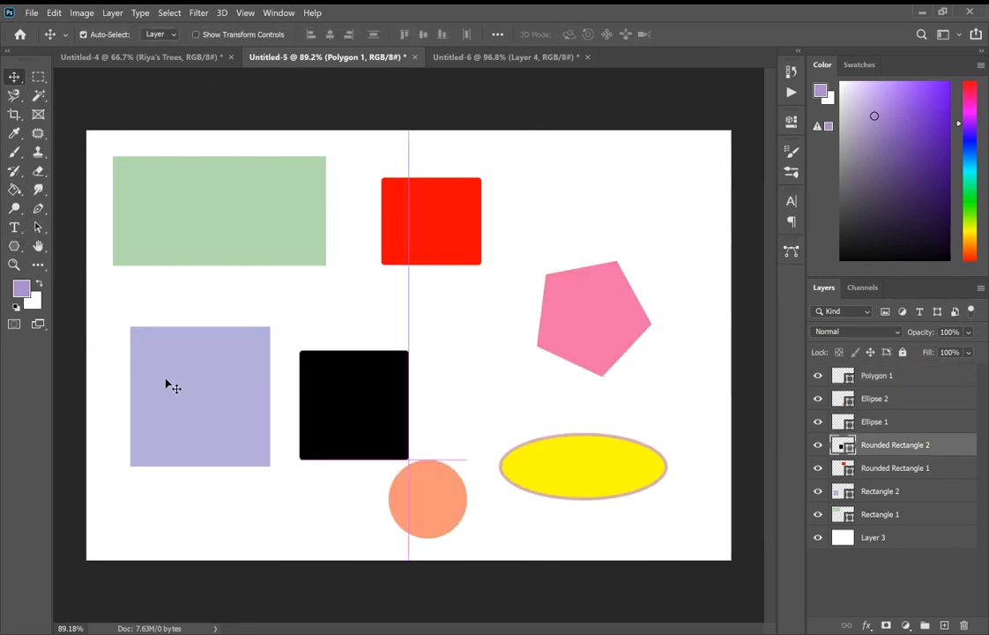
drag(167, 384, 147, 382)
Undo the accidental move of the white background layer and fully lock Layer 3
drag(291, 408, 330, 390)
key(ctrl+z)
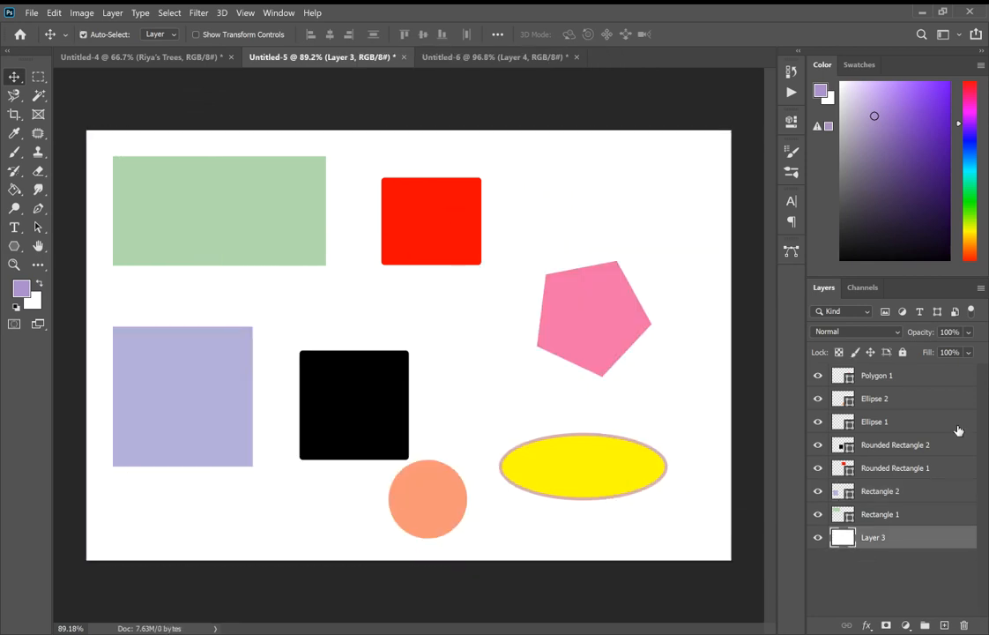
click(901, 353)
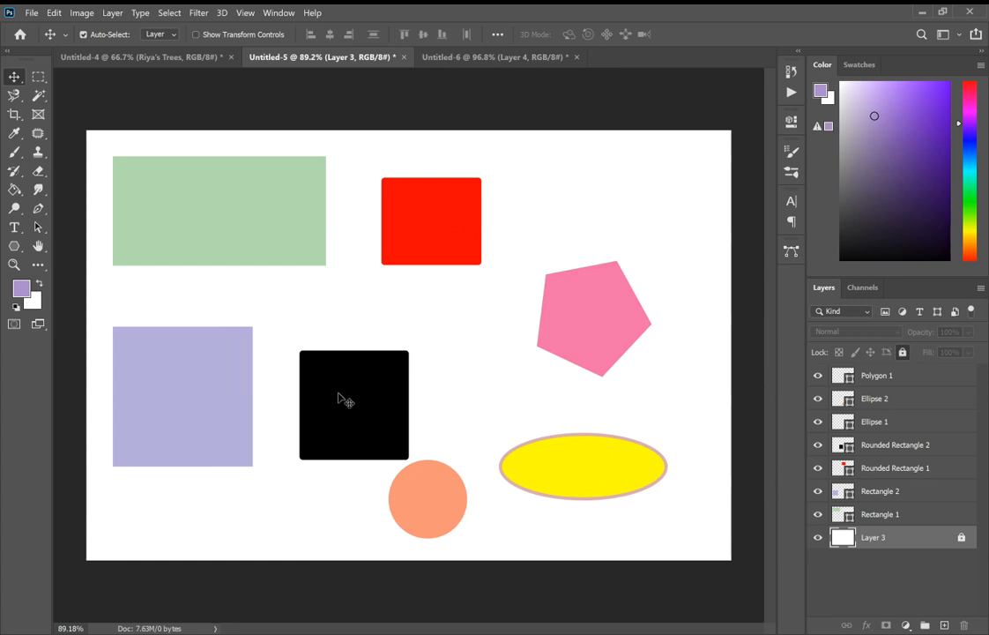
Rearrange the shapes by moving the black square up, the yellow ellipse beside the red shape, and the pink pentagon below the ellipse
drag(338, 393, 327, 354)
drag(596, 318, 569, 357)
drag(587, 470, 575, 269)
drag(534, 375, 607, 461)
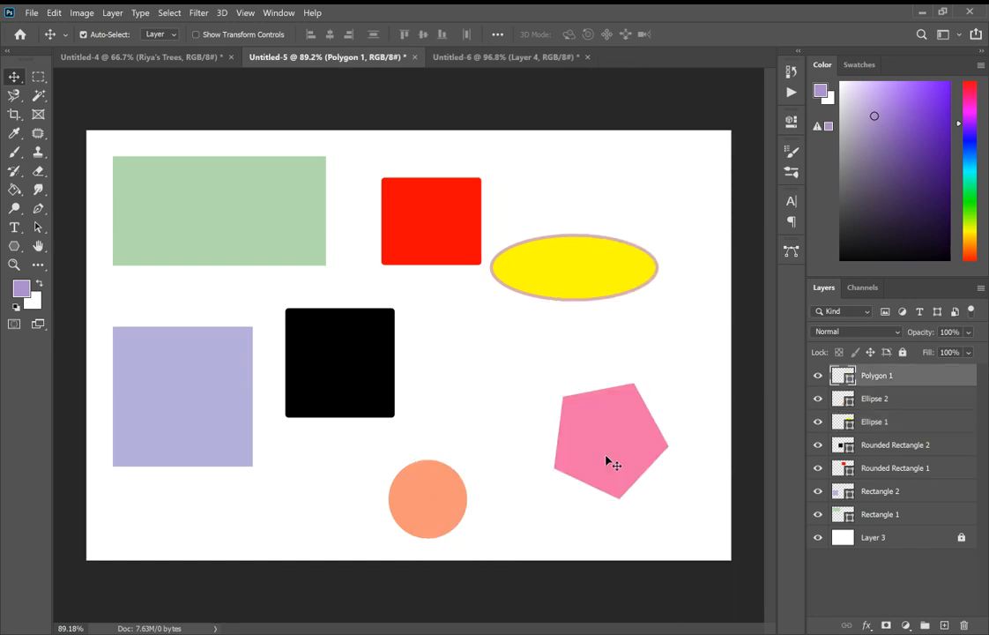
Draw a kangaroo custom shape from the Wild Animals group, about 517 by 410 px, between the black square and the pink pentagon
click(14, 247)
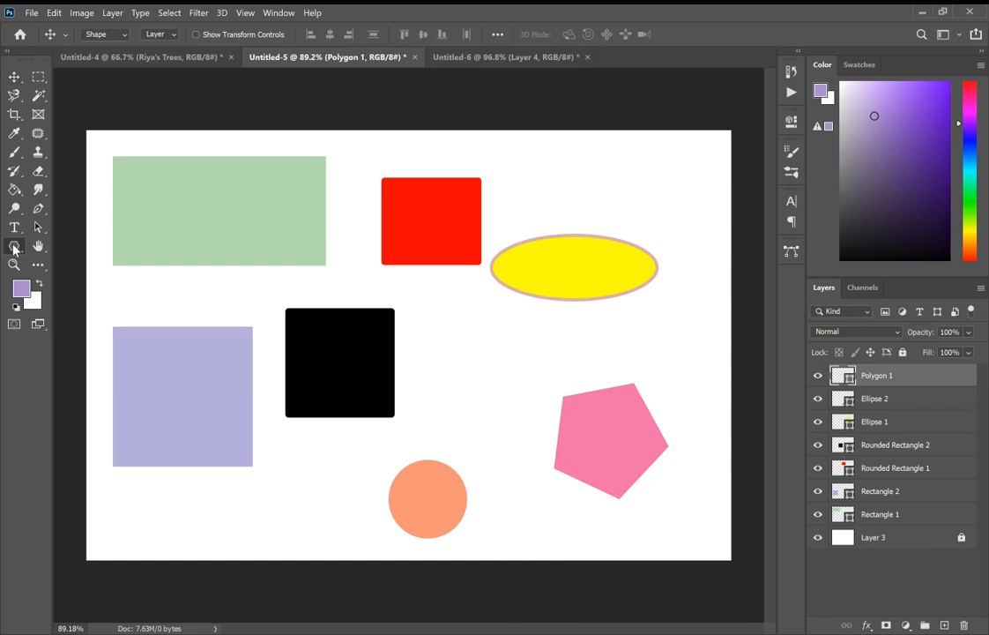
right_click(14, 247)
click(66, 315)
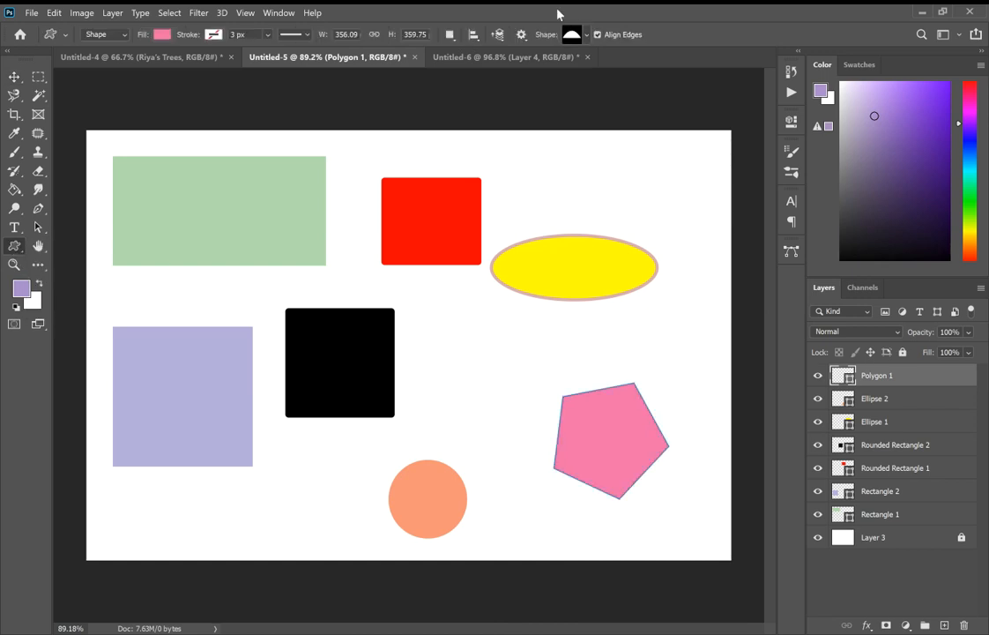
click(587, 35)
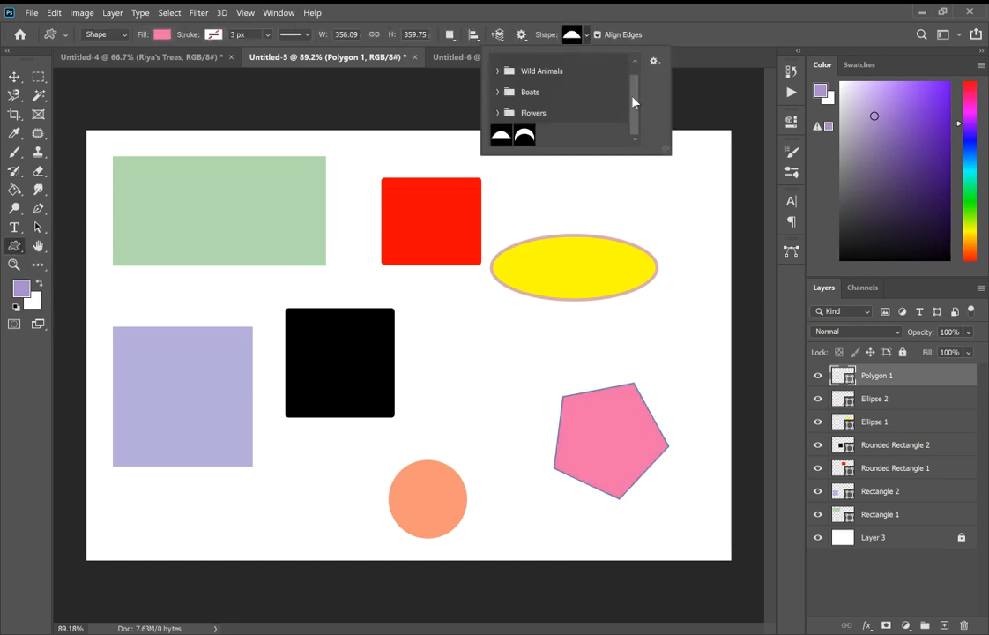
drag(633, 102, 636, 64)
click(496, 65)
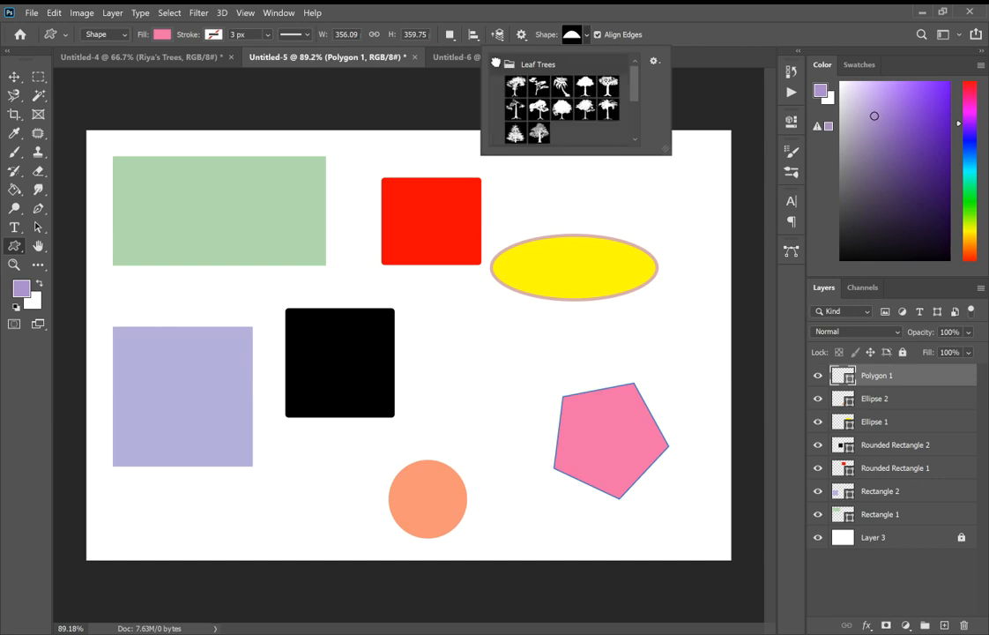
drag(634, 77, 634, 113)
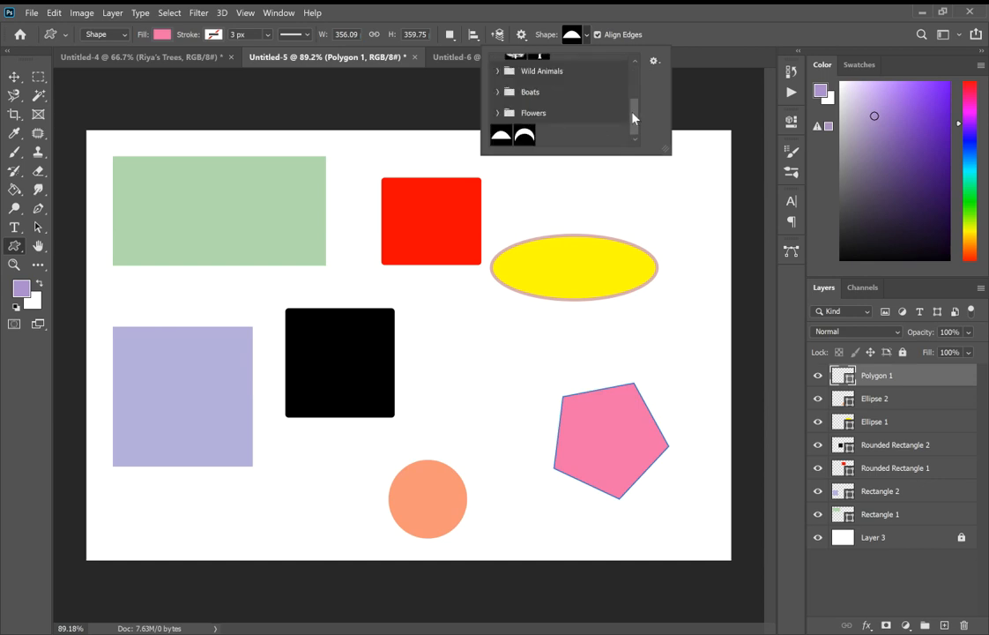
click(497, 71)
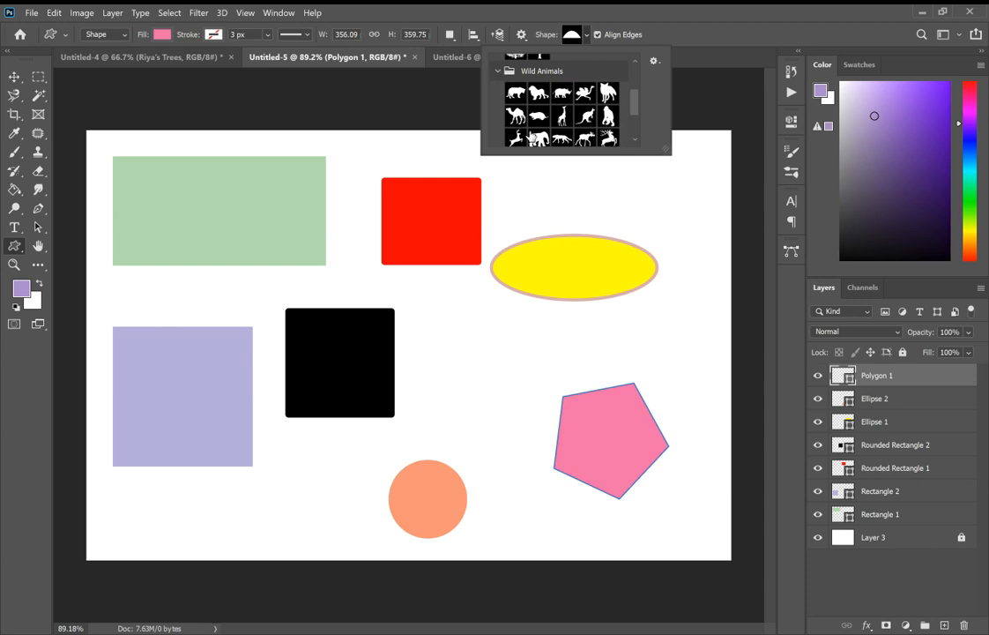
click(585, 116)
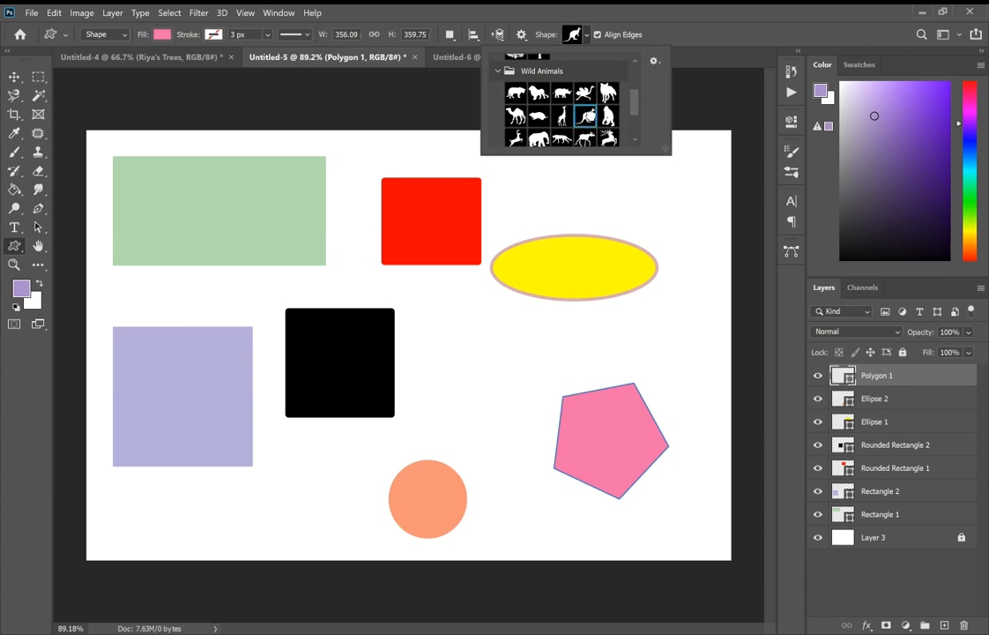
mouse_move(540, 423)
mouse_down()
mouse_move(499, 397)
mouse_move(381, 268)
mouse_move(375, 280)
mouse_up()
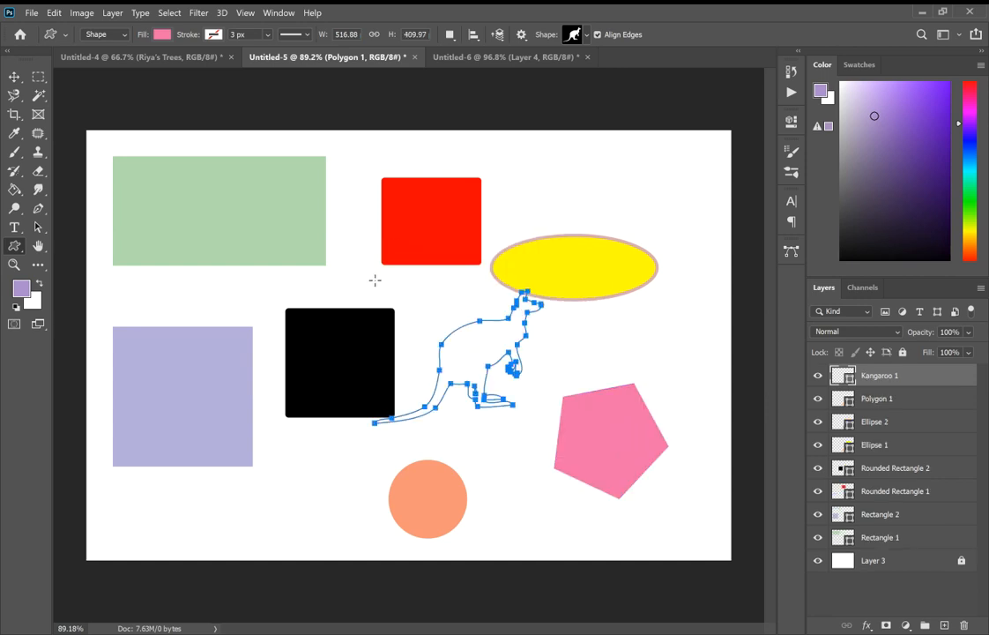
Fill the kangaroo with the muted teal-green from the recently used colors and move it over the pink pentagon
click(160, 34)
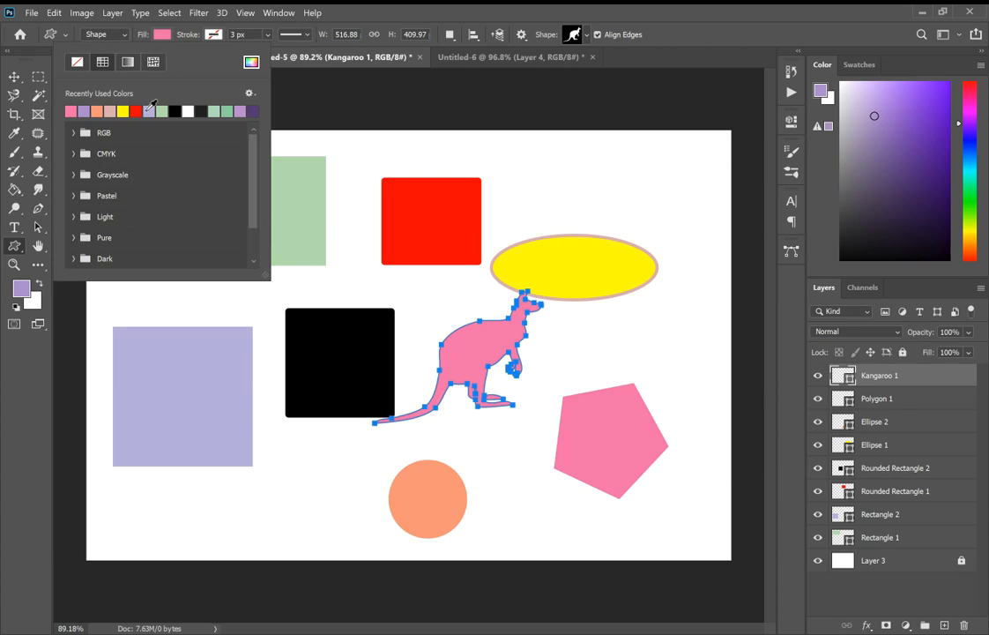
click(228, 110)
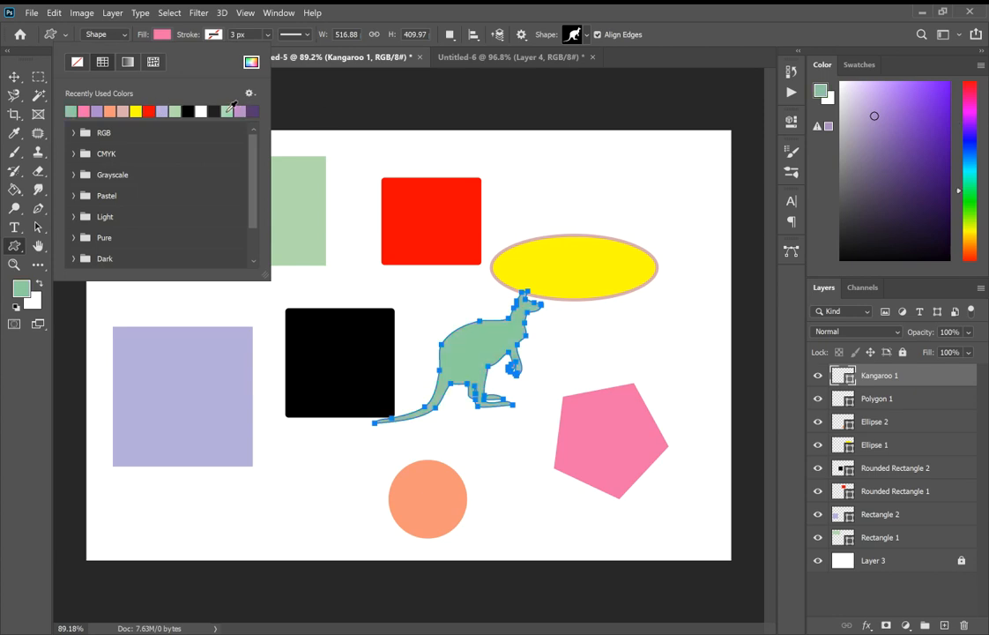
click(742, 22)
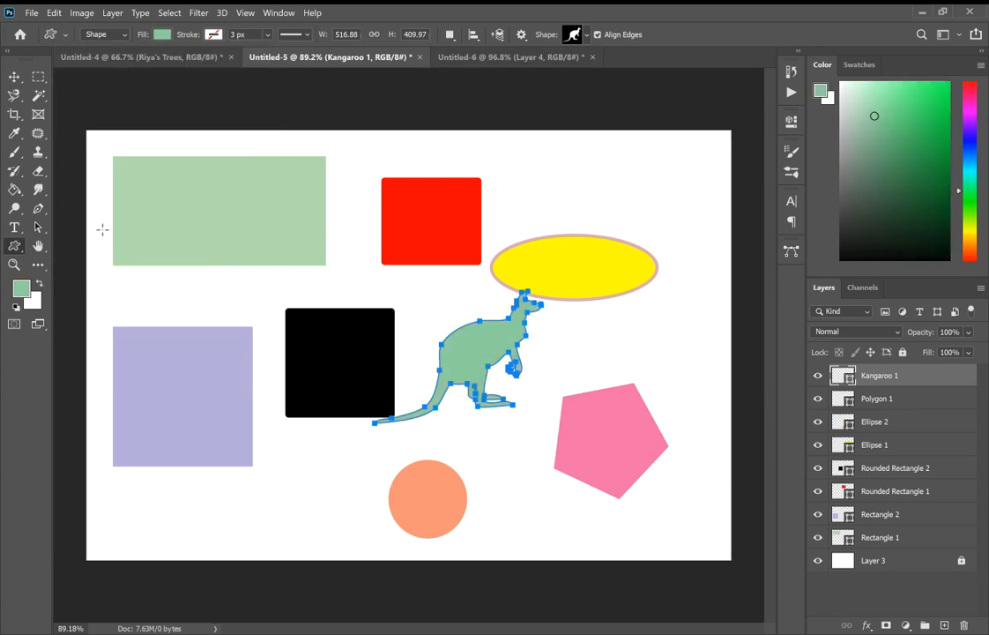
click(14, 76)
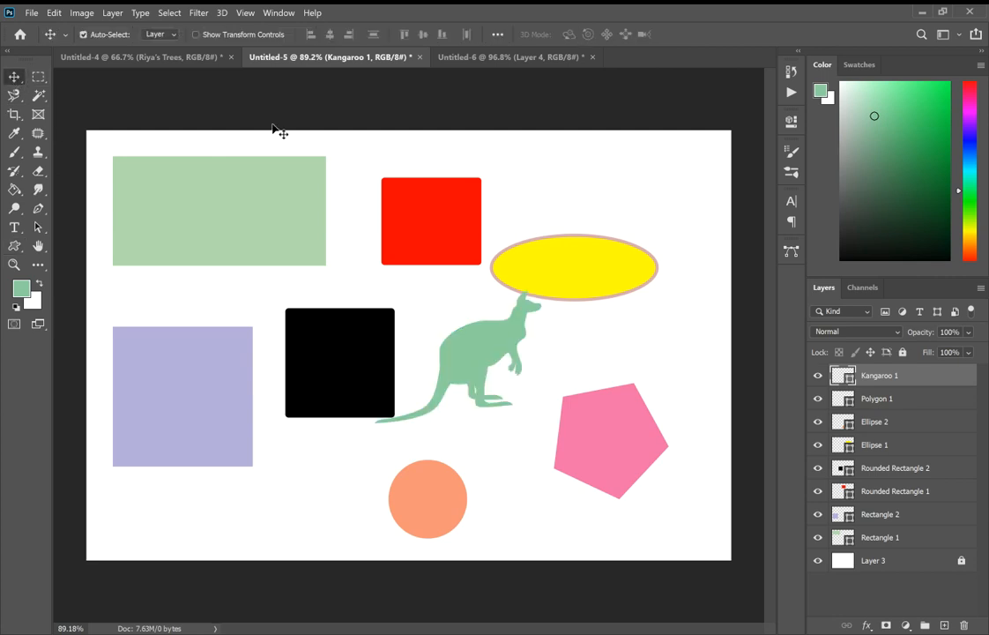
drag(489, 351, 609, 438)
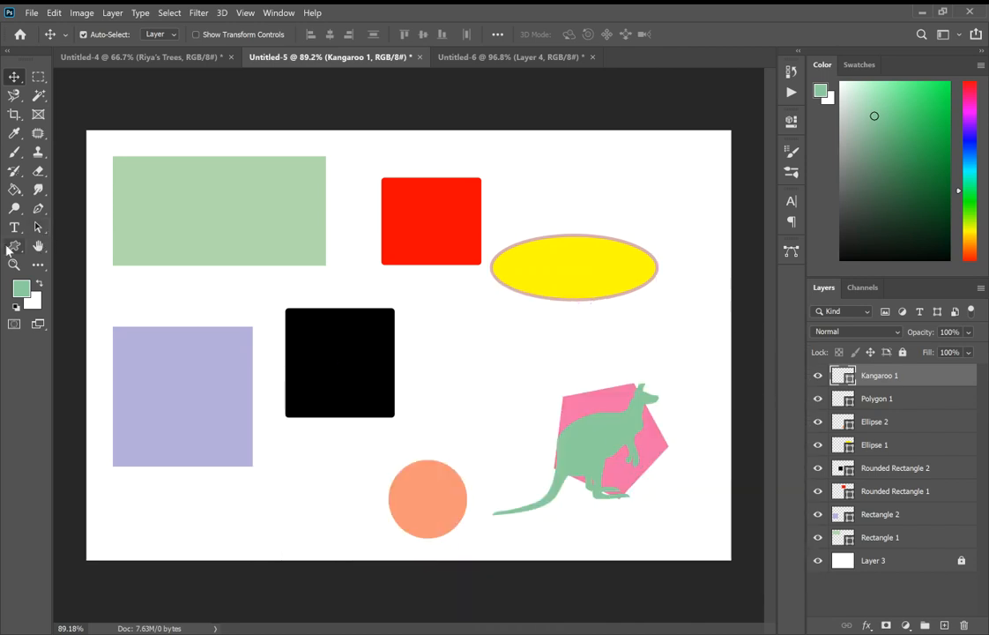
click(13, 245)
click(76, 313)
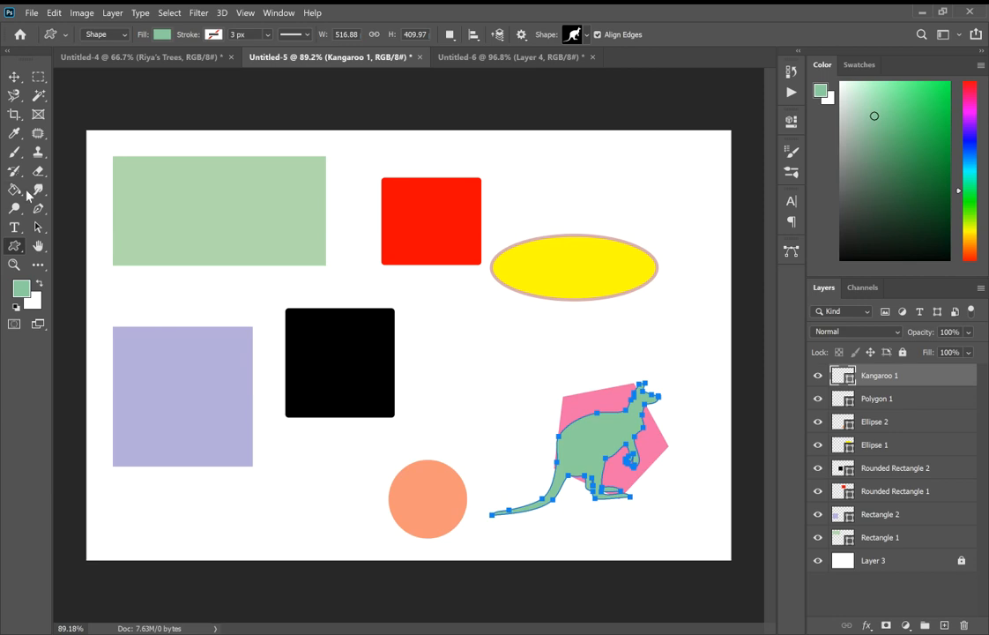
click(13, 249)
click(58, 244)
Move the kangaroo slightly up over the pentagon and shift the black square right to sit above the orange circle
click(13, 79)
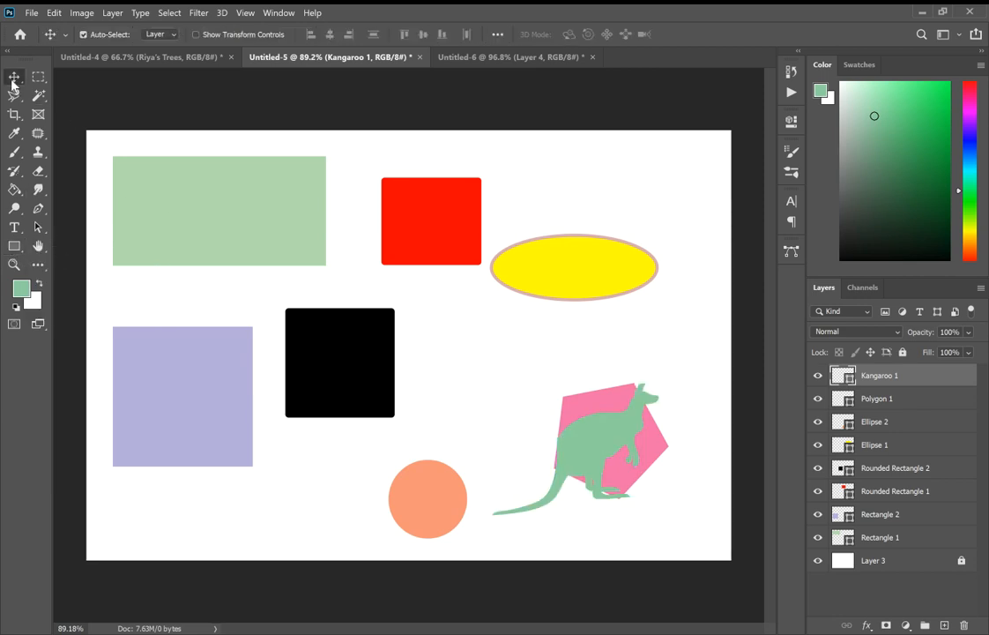
drag(592, 472, 603, 435)
drag(345, 342, 416, 351)
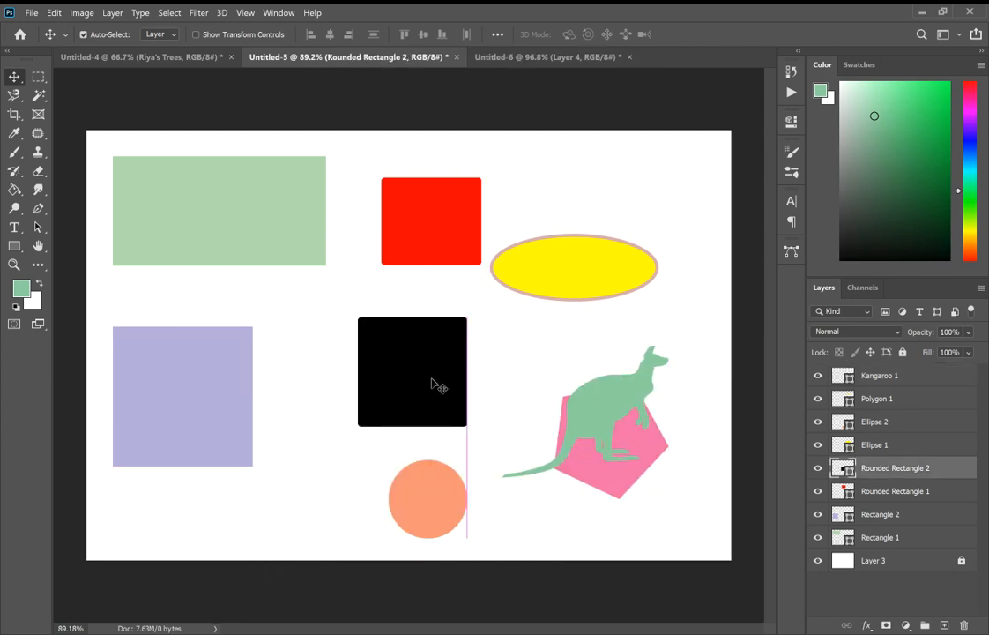